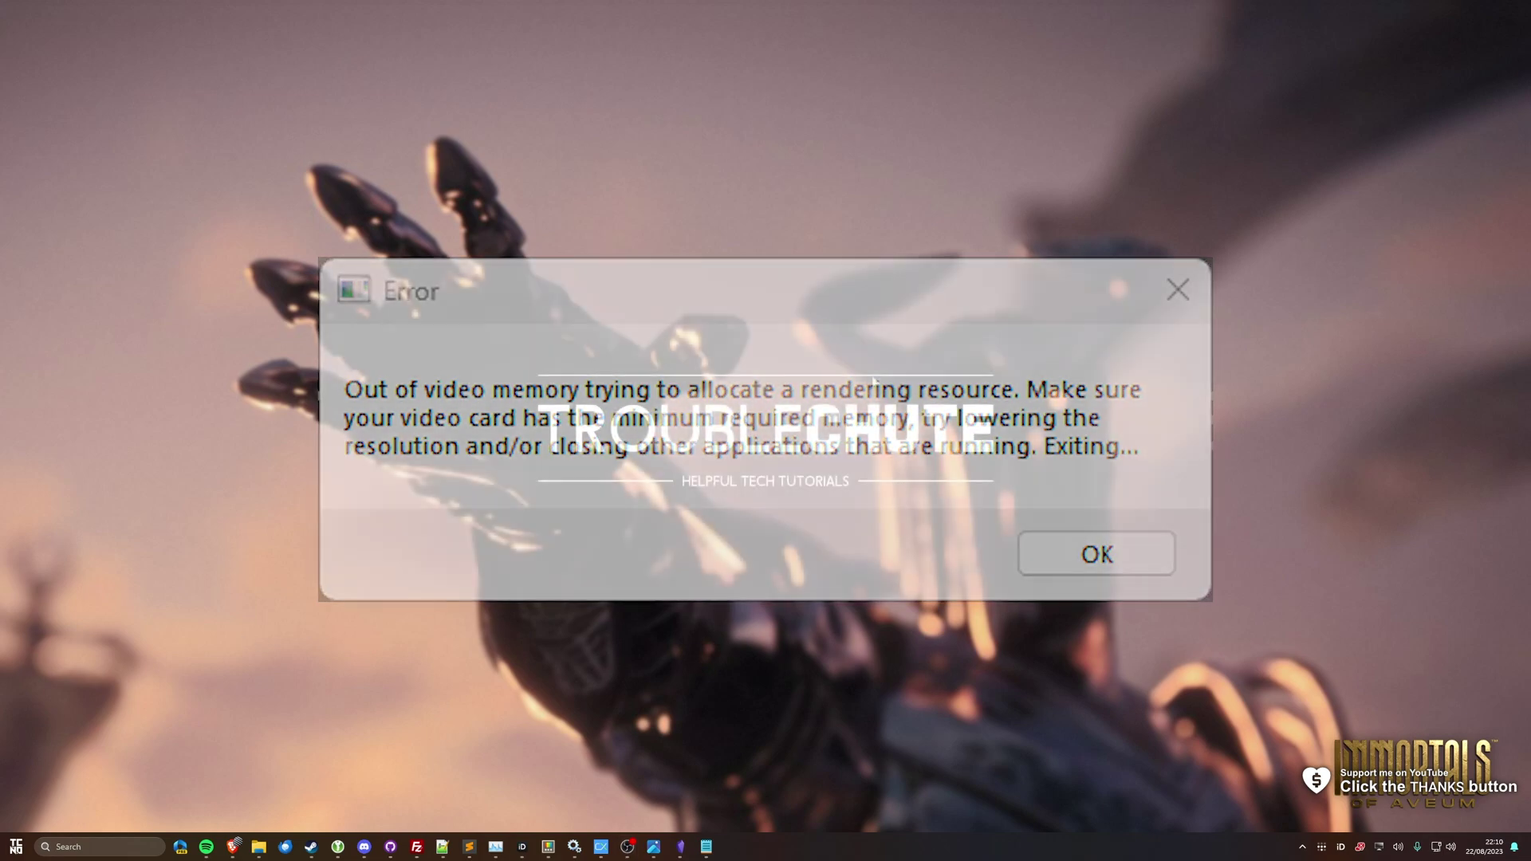
Open the Run box and enter %LocalAppData% as the folder path
{"action": "key", "text": "super+r"}
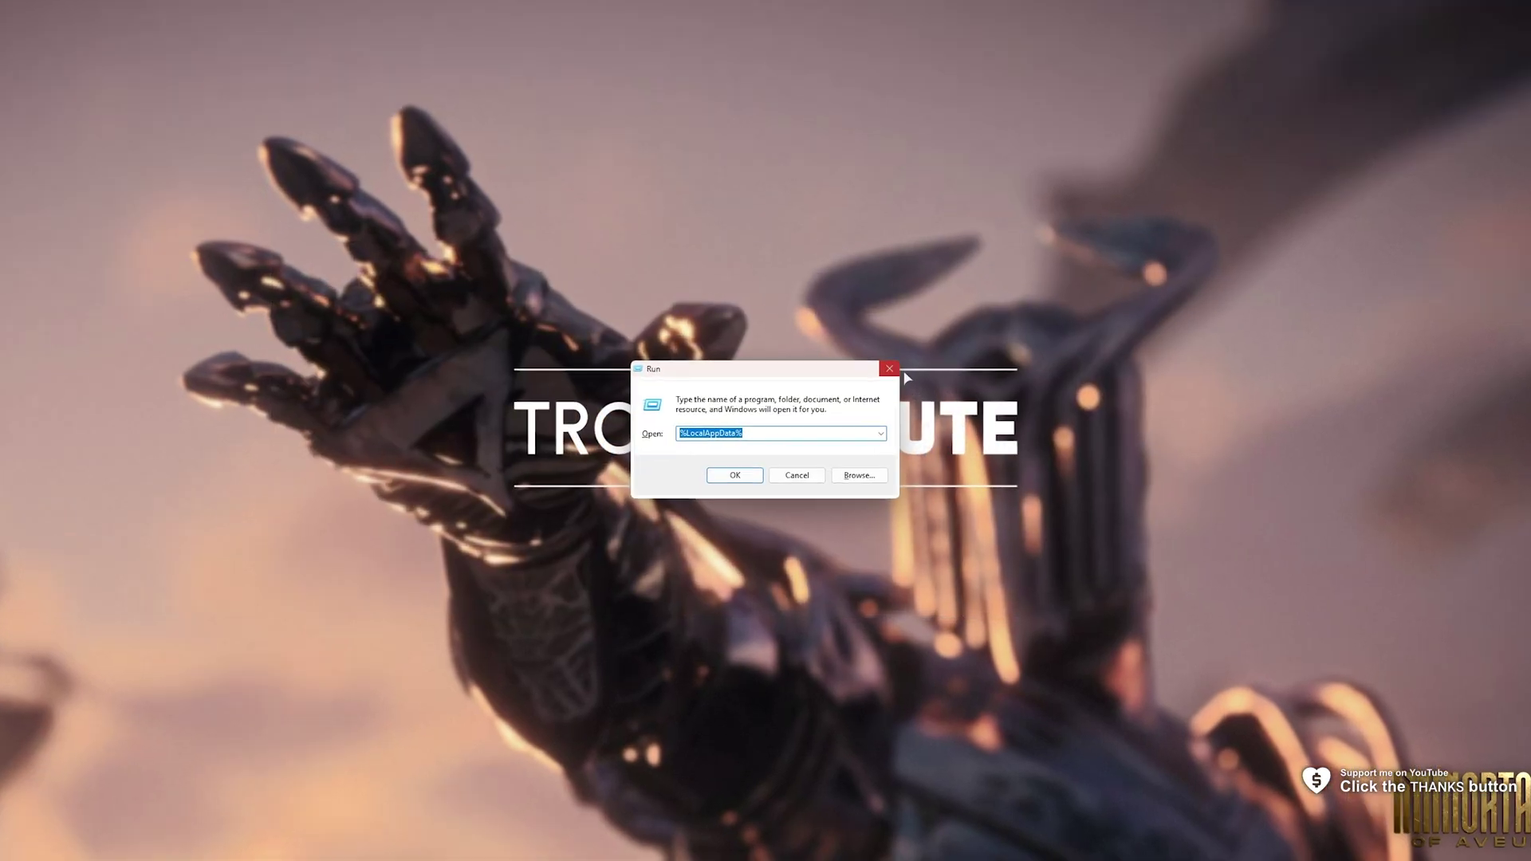
{"action": "type", "text": "%"}
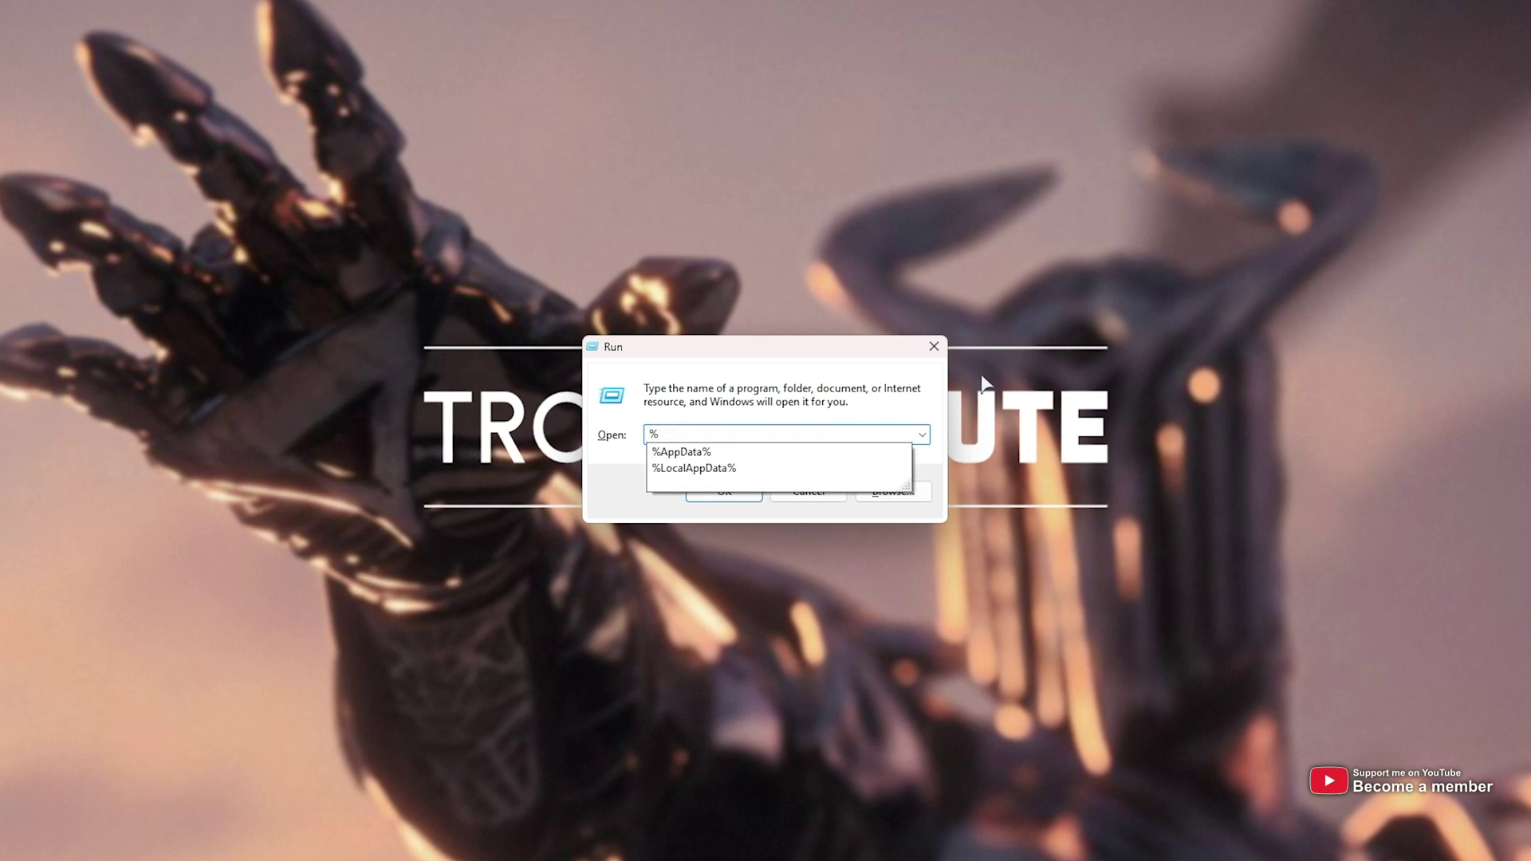
{"action": "type", "text": "LocalAppData"}
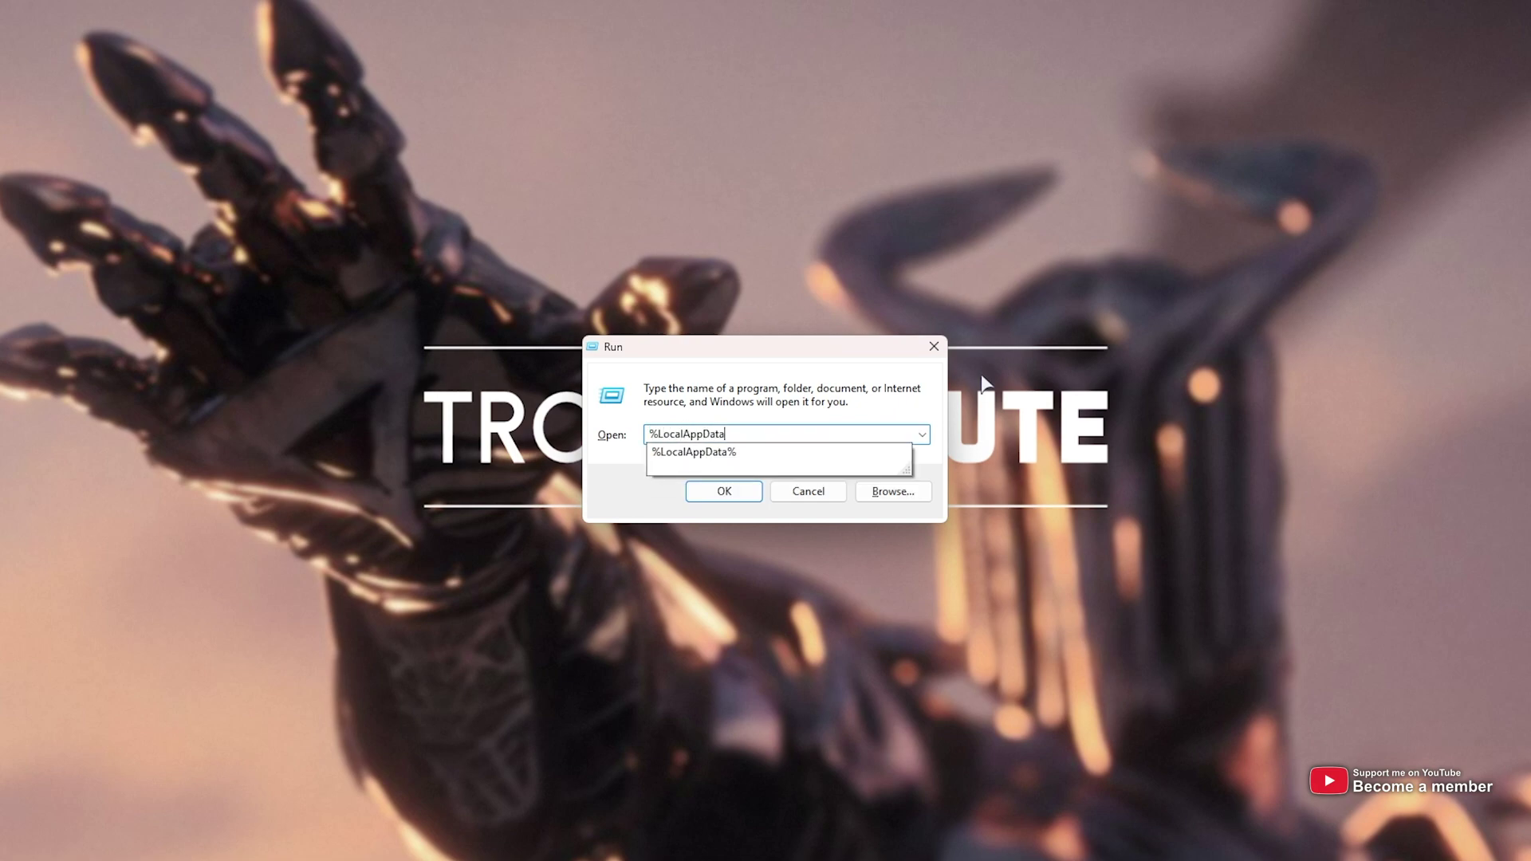
{"action": "type", "text": "%"}
Open Local AppData, sort folders by newest modified, and open the P3 folder
{"action": "key", "text": "Return"}
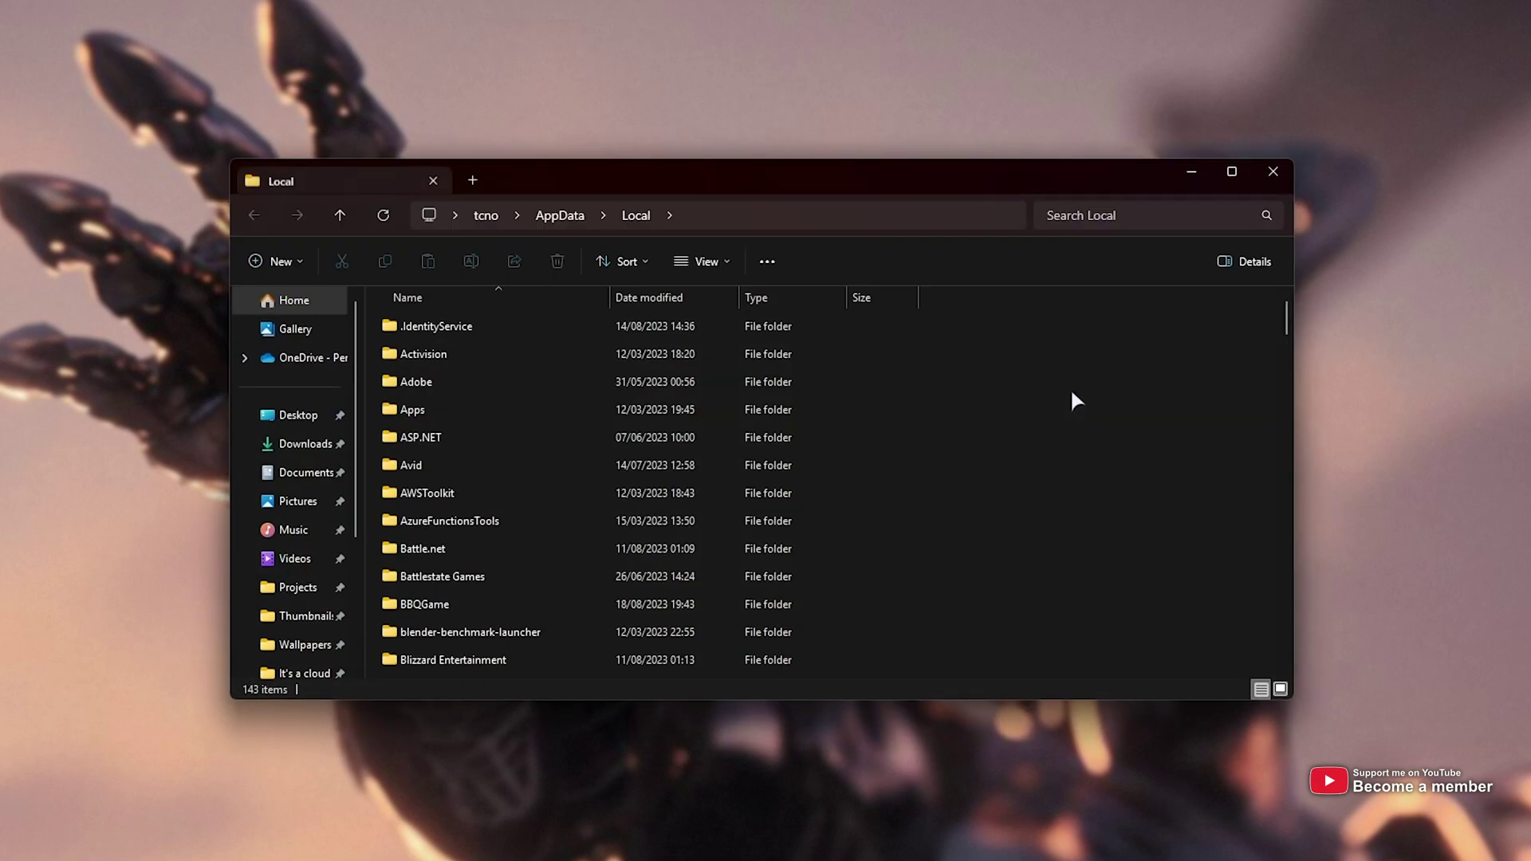
{"action": "left_click", "coordinate": [699, 214]}
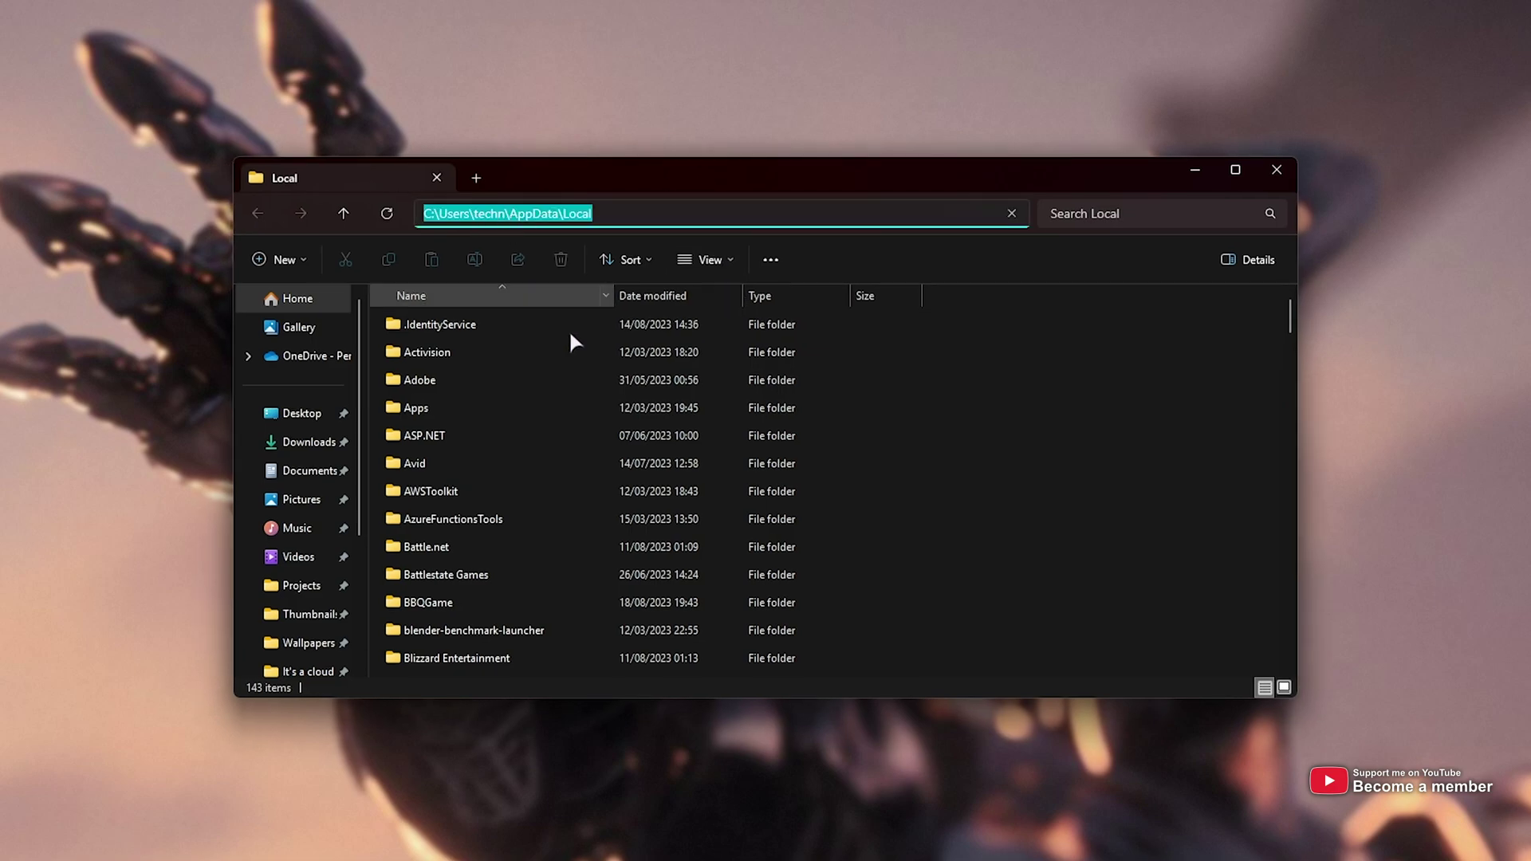
{"action": "left_click", "coordinate": [688, 330]}
{"action": "left_click", "coordinate": [660, 297]}
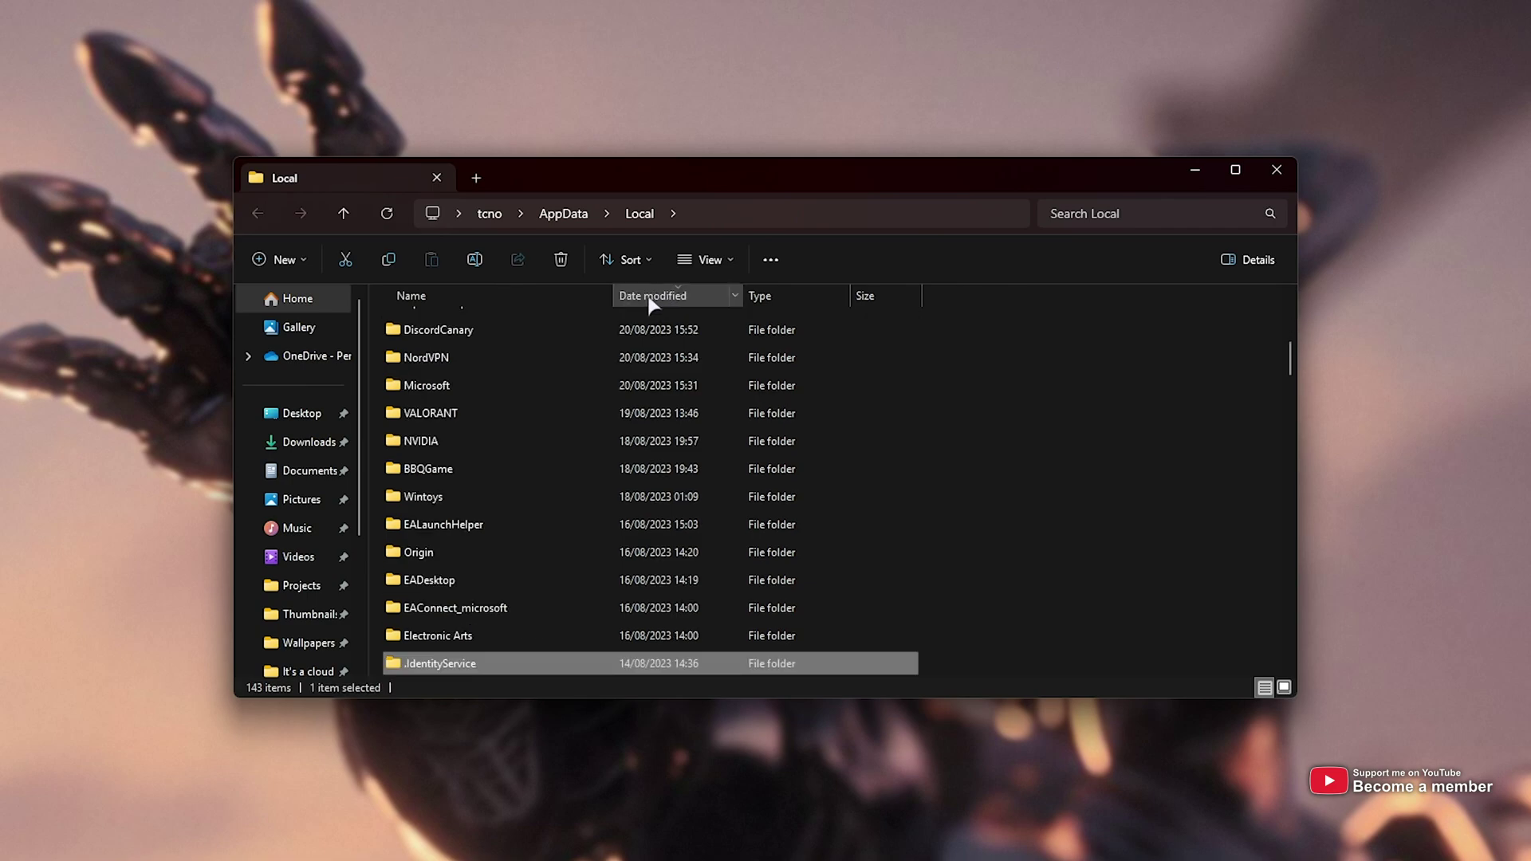
{"action": "left_click", "coordinate": [661, 296]}
{"action": "left_click", "coordinate": [411, 437]}
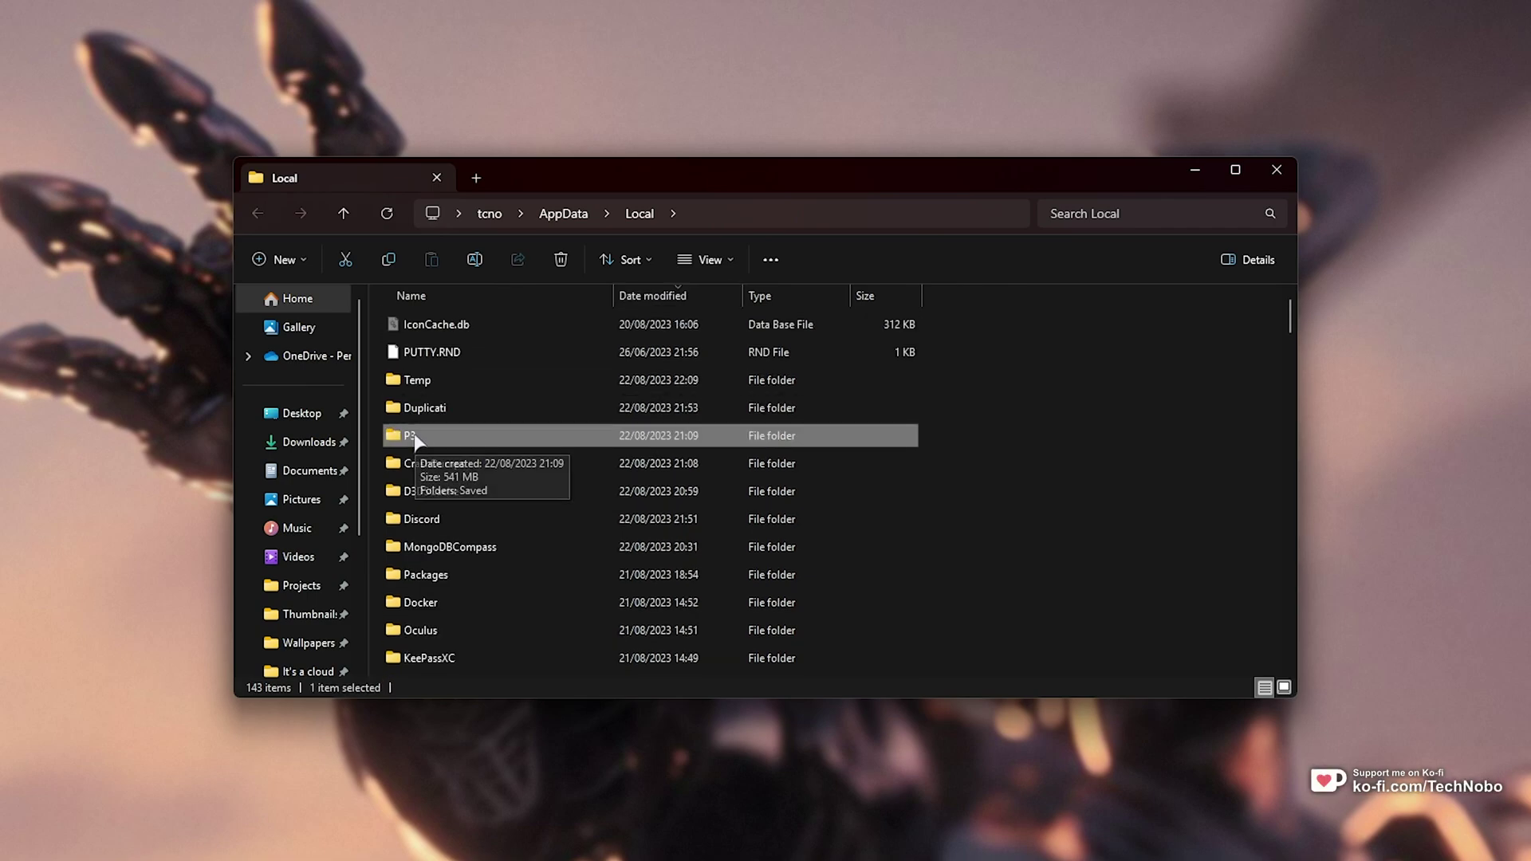
{"action": "double_click", "coordinate": [411, 437]}
Go into Saved > Config > Windows and select GameUserSettings.ini
{"action": "double_click", "coordinate": [490, 327]}
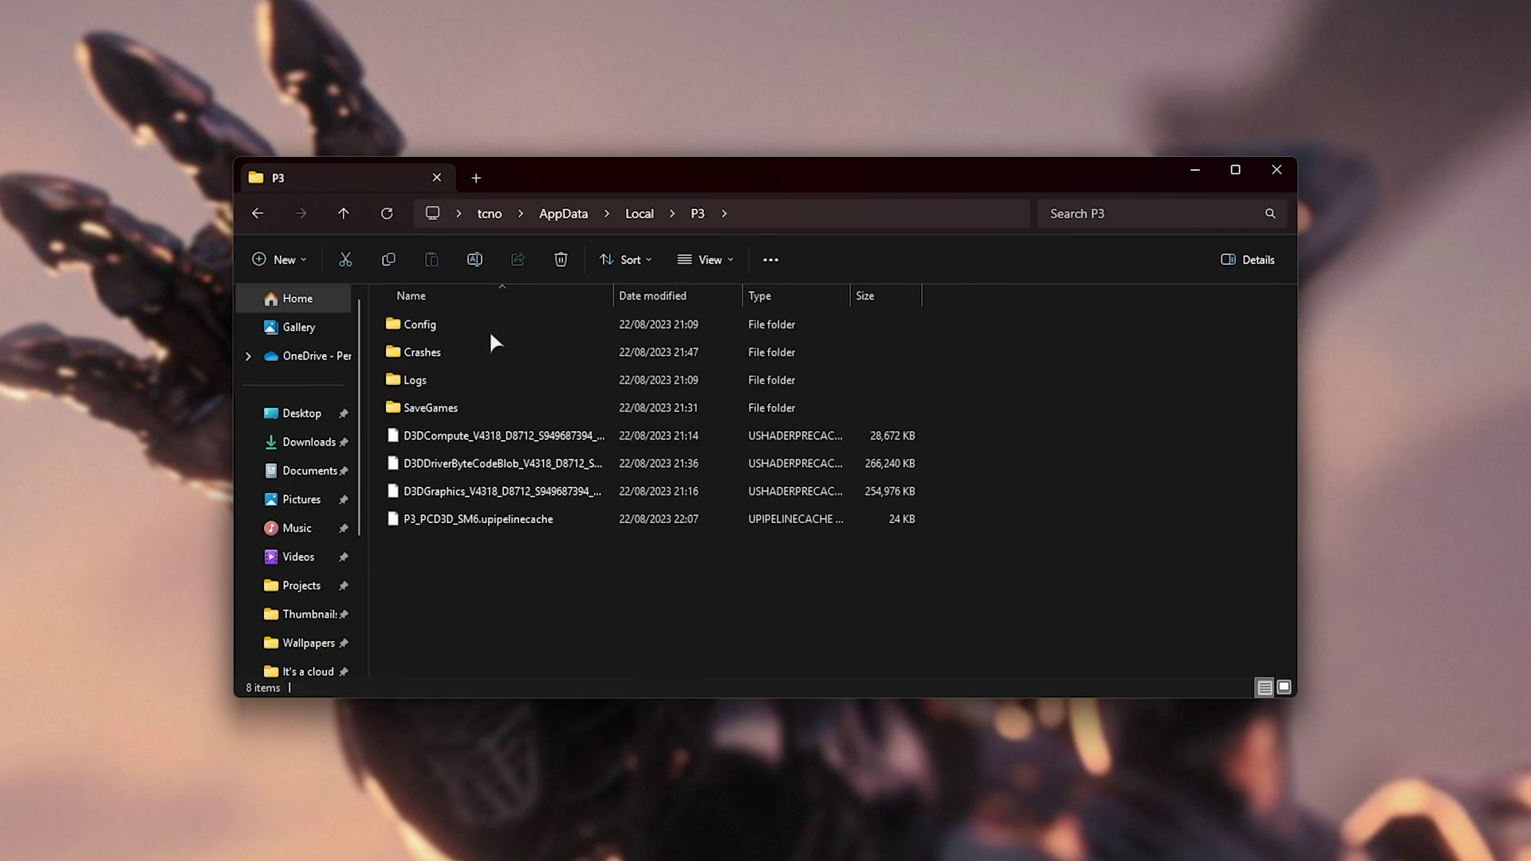
{"action": "double_click", "coordinate": [476, 325]}
{"action": "double_click", "coordinate": [478, 352]}
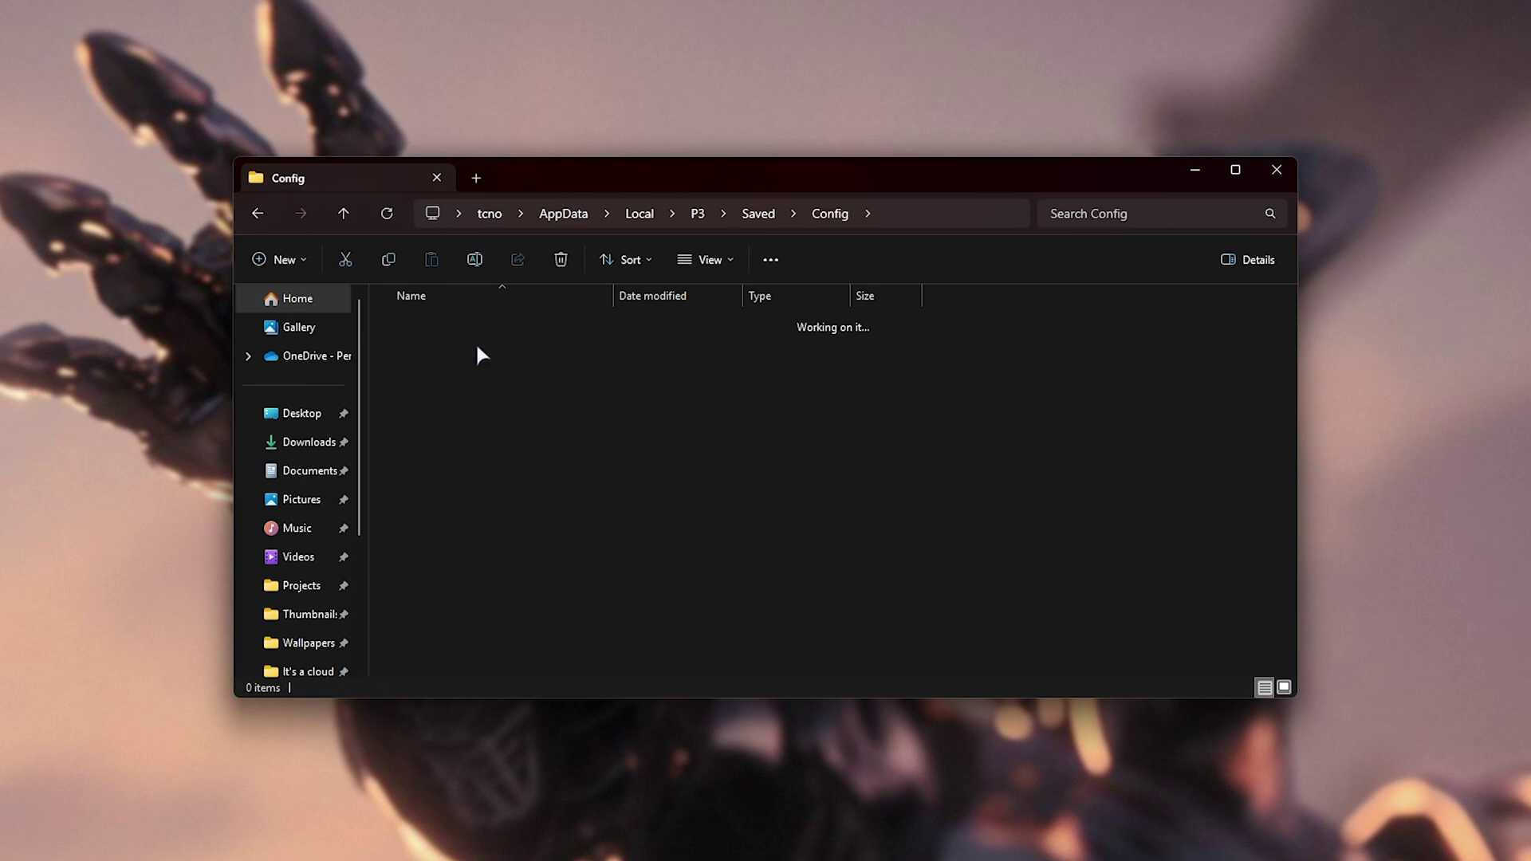
{"action": "key", "text": "alt+Left"}
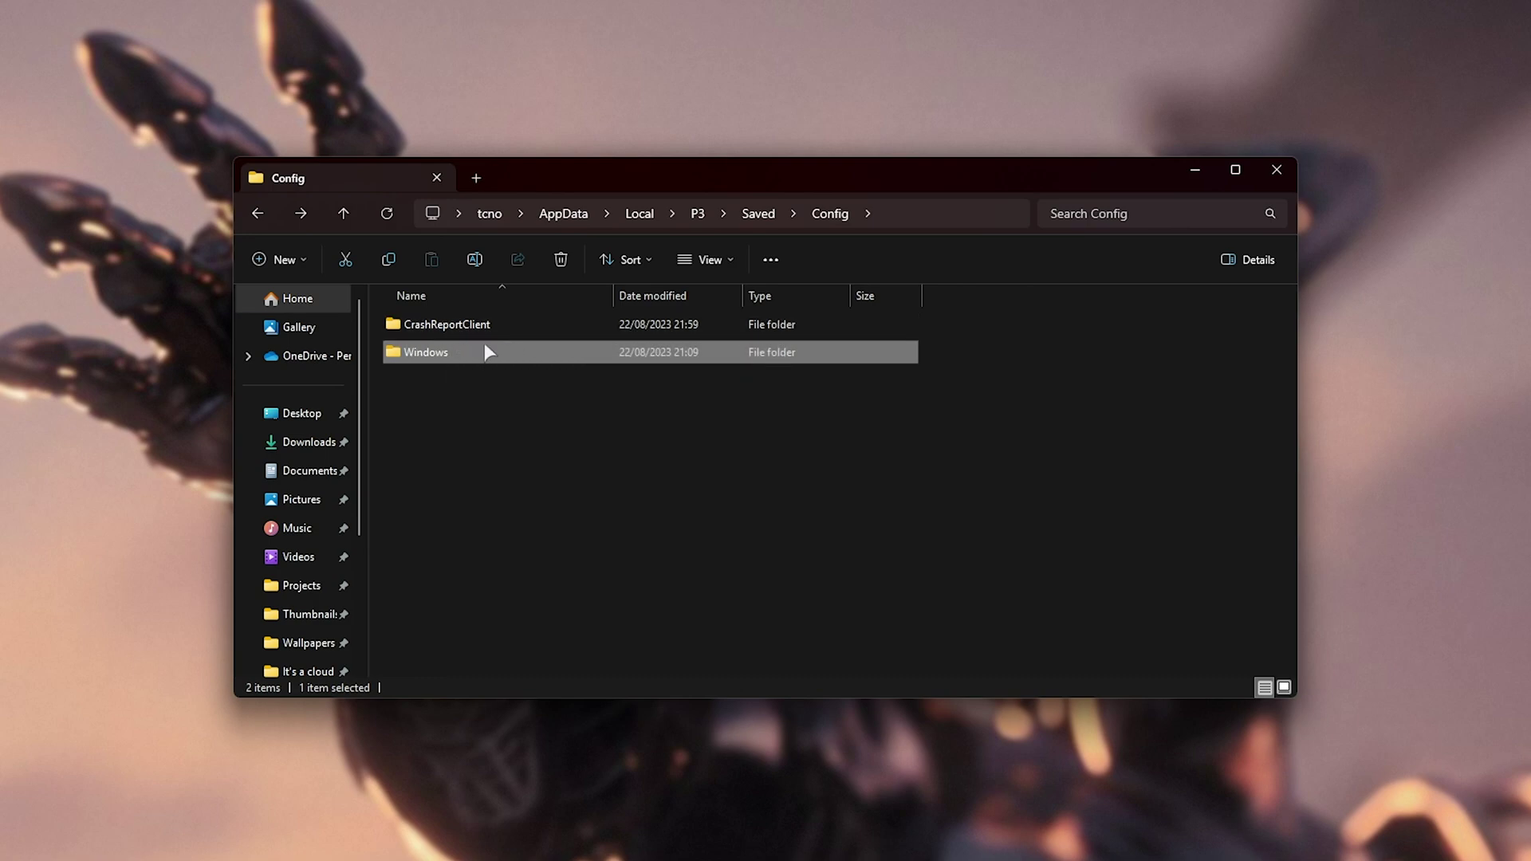
{"action": "double_click", "coordinate": [488, 352]}
{"action": "scroll", "coordinate": [509, 378], "scroll_direction": "down", "scroll_amount": 8}
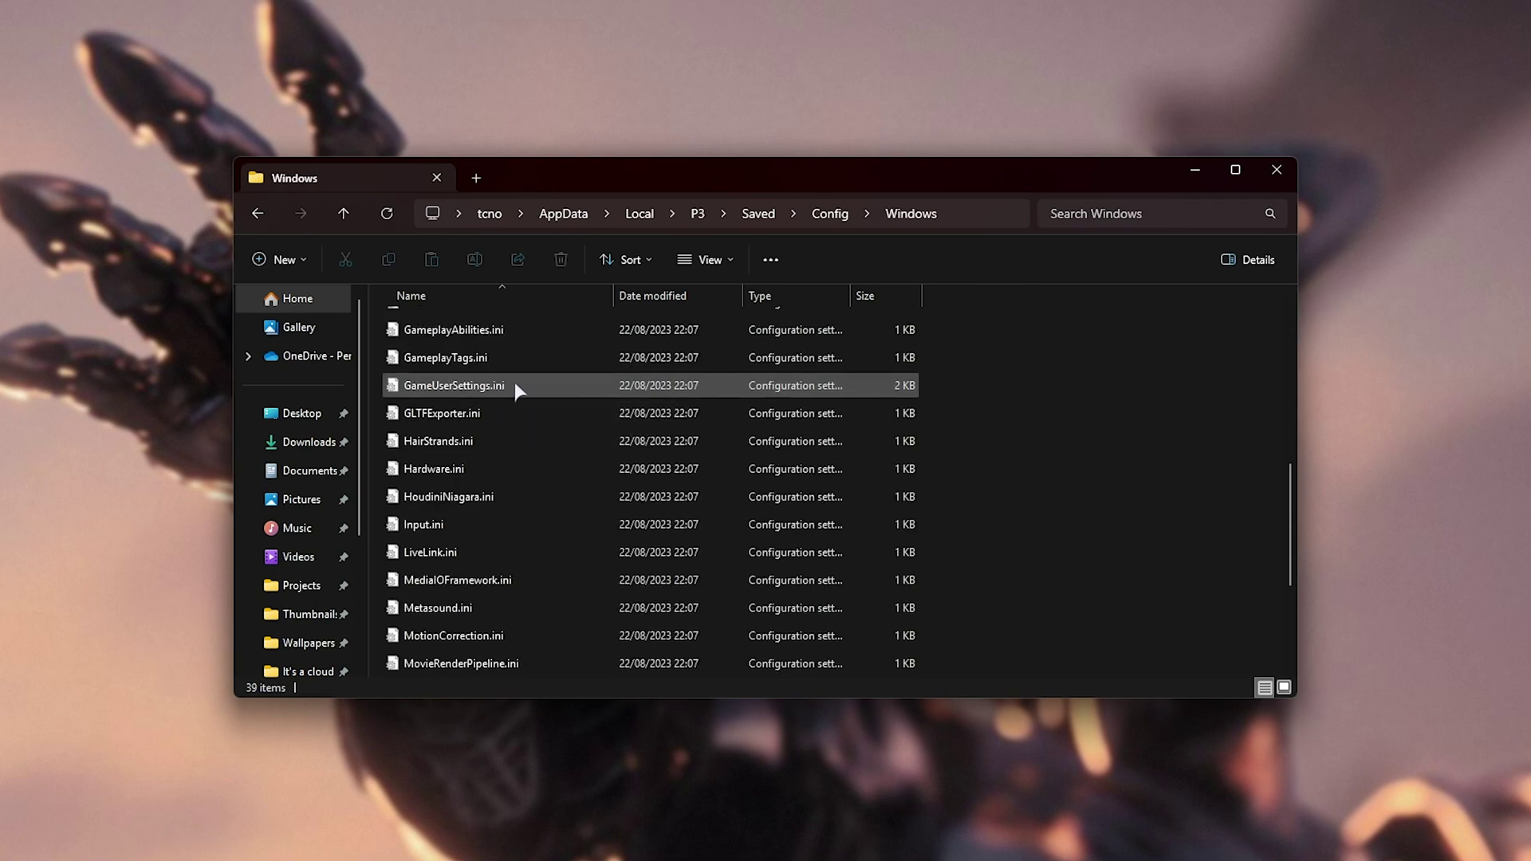
{"action": "scroll", "coordinate": [549, 434], "scroll_direction": "up", "scroll_amount": 8}
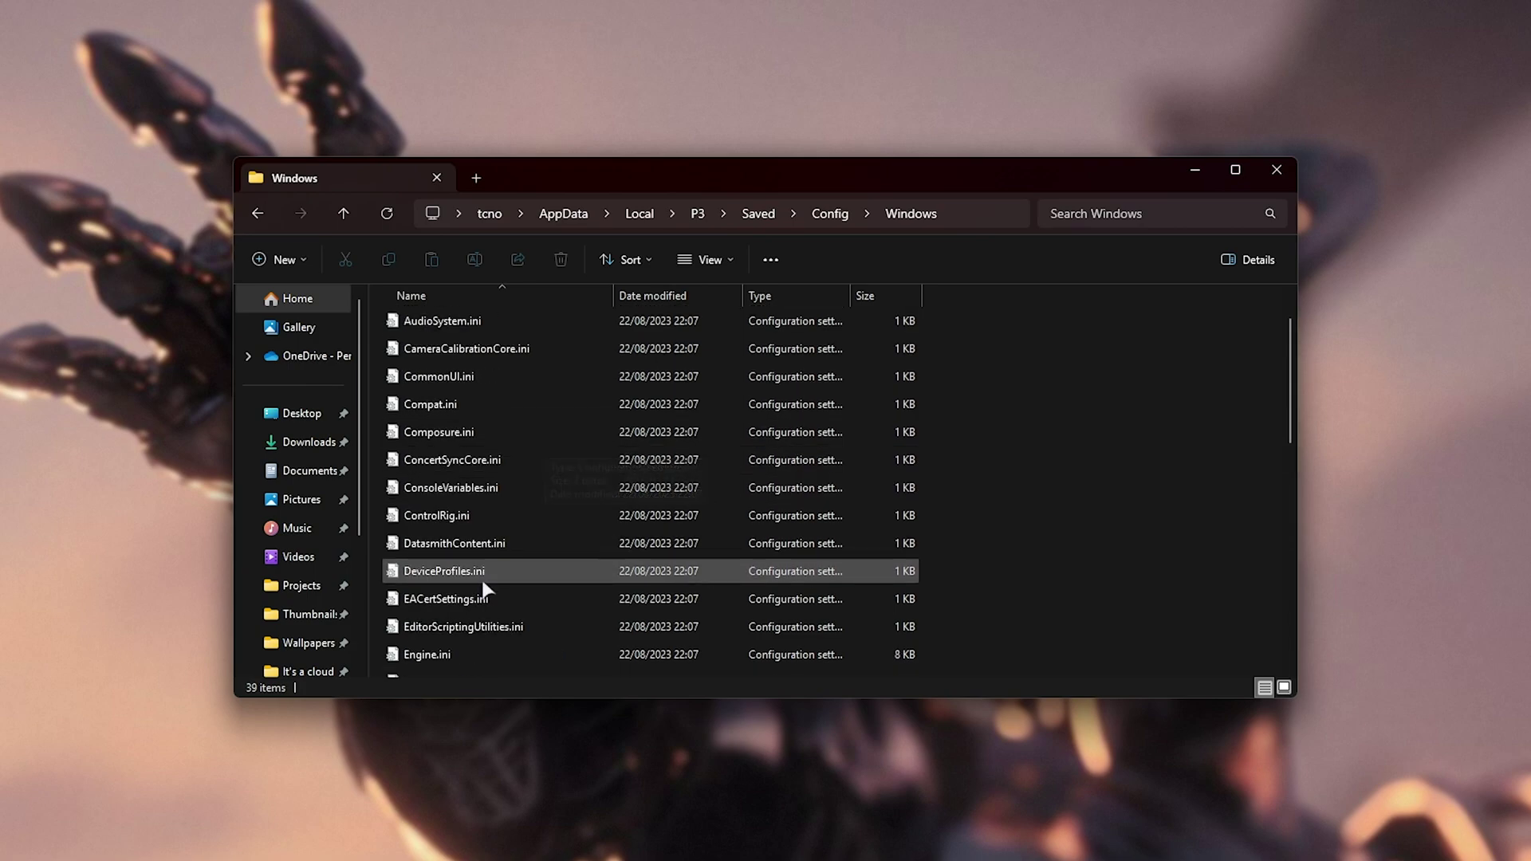
{"action": "left_click", "coordinate": [479, 655]}
{"action": "scroll", "coordinate": [558, 563], "scroll_direction": "down", "scroll_amount": 4}
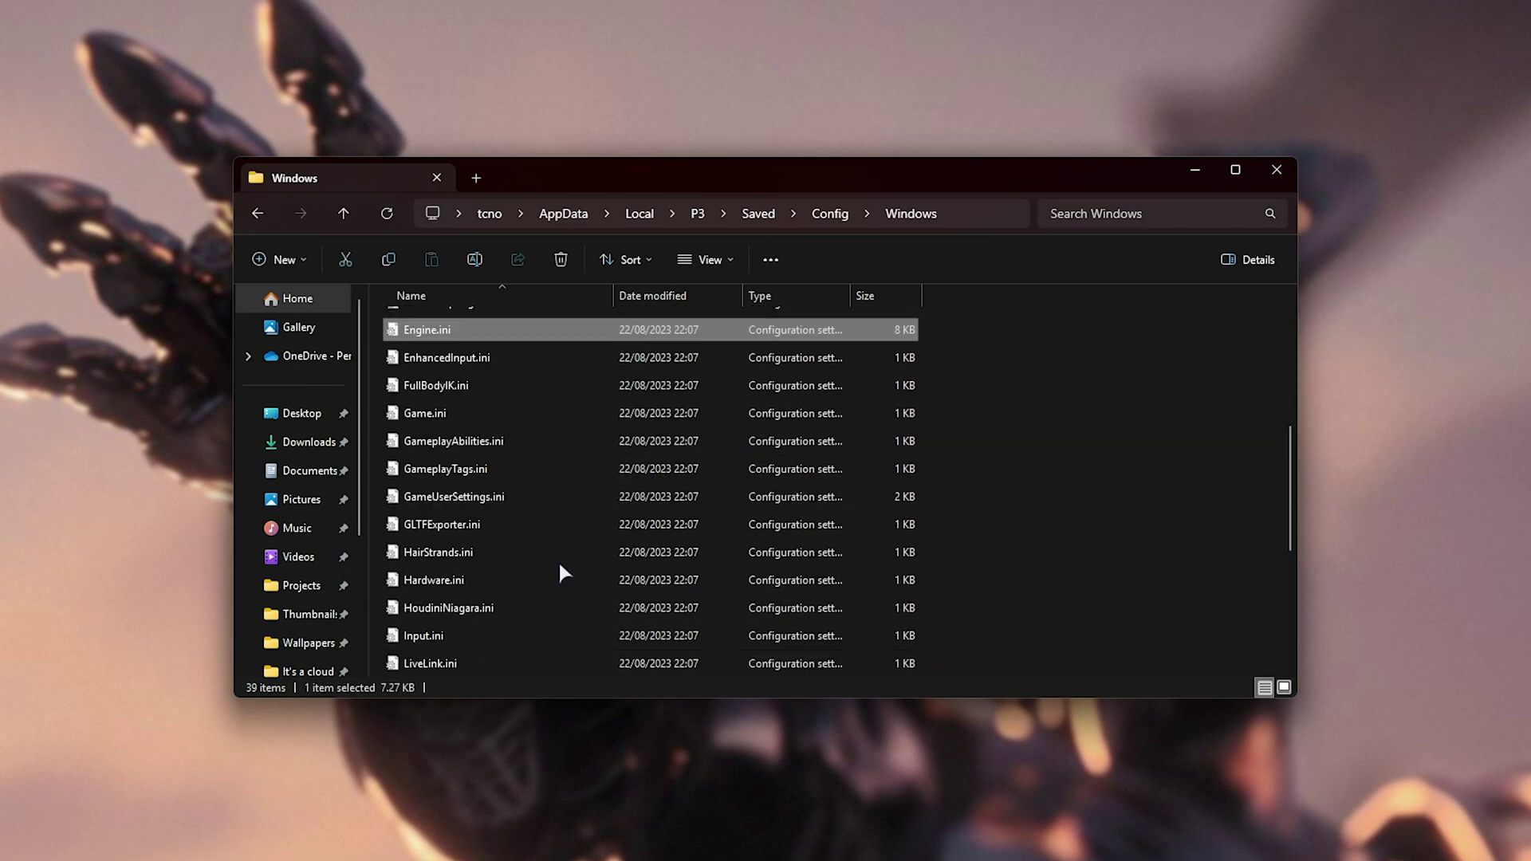
{"action": "left_click", "coordinate": [509, 496]}
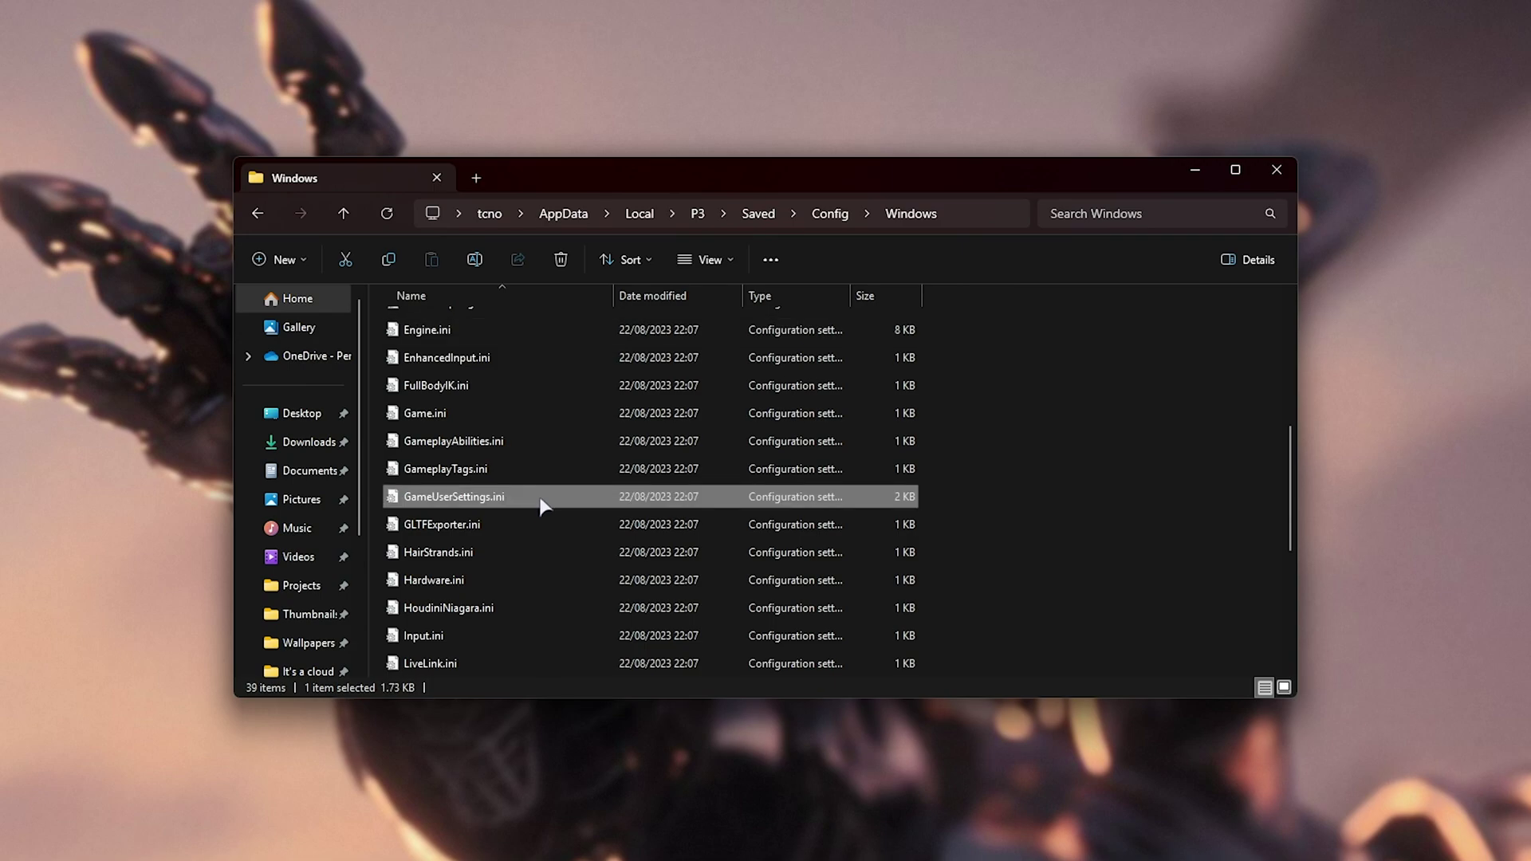
Open GameUserSettings.ini in Notepad and change sg.ResolutionQuality to 100
{"action": "double_click", "coordinate": [542, 505]}
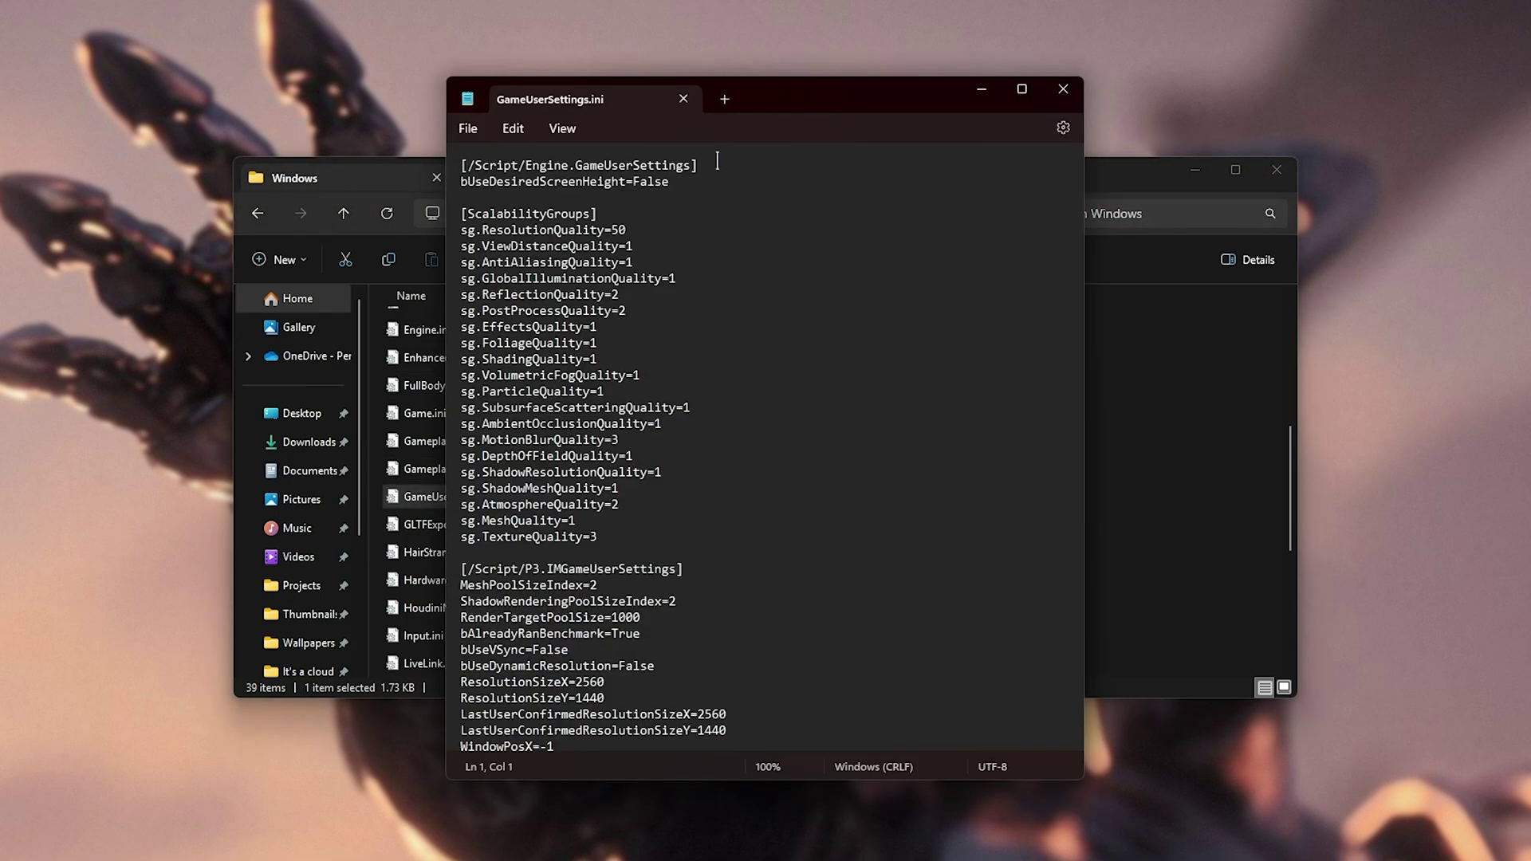
{"action": "left_click", "coordinate": [684, 225]}
{"action": "key", "text": "BackSpace"}
{"action": "key", "text": "BackSpace"}
{"action": "type", "text": "100"}
Select and review the [ScalabilityGroups] quality lines from ResolutionQuality to TextureQuality
{"action": "left_click_drag", "start_coordinate": [629, 536], "coordinate": [427, 214]}
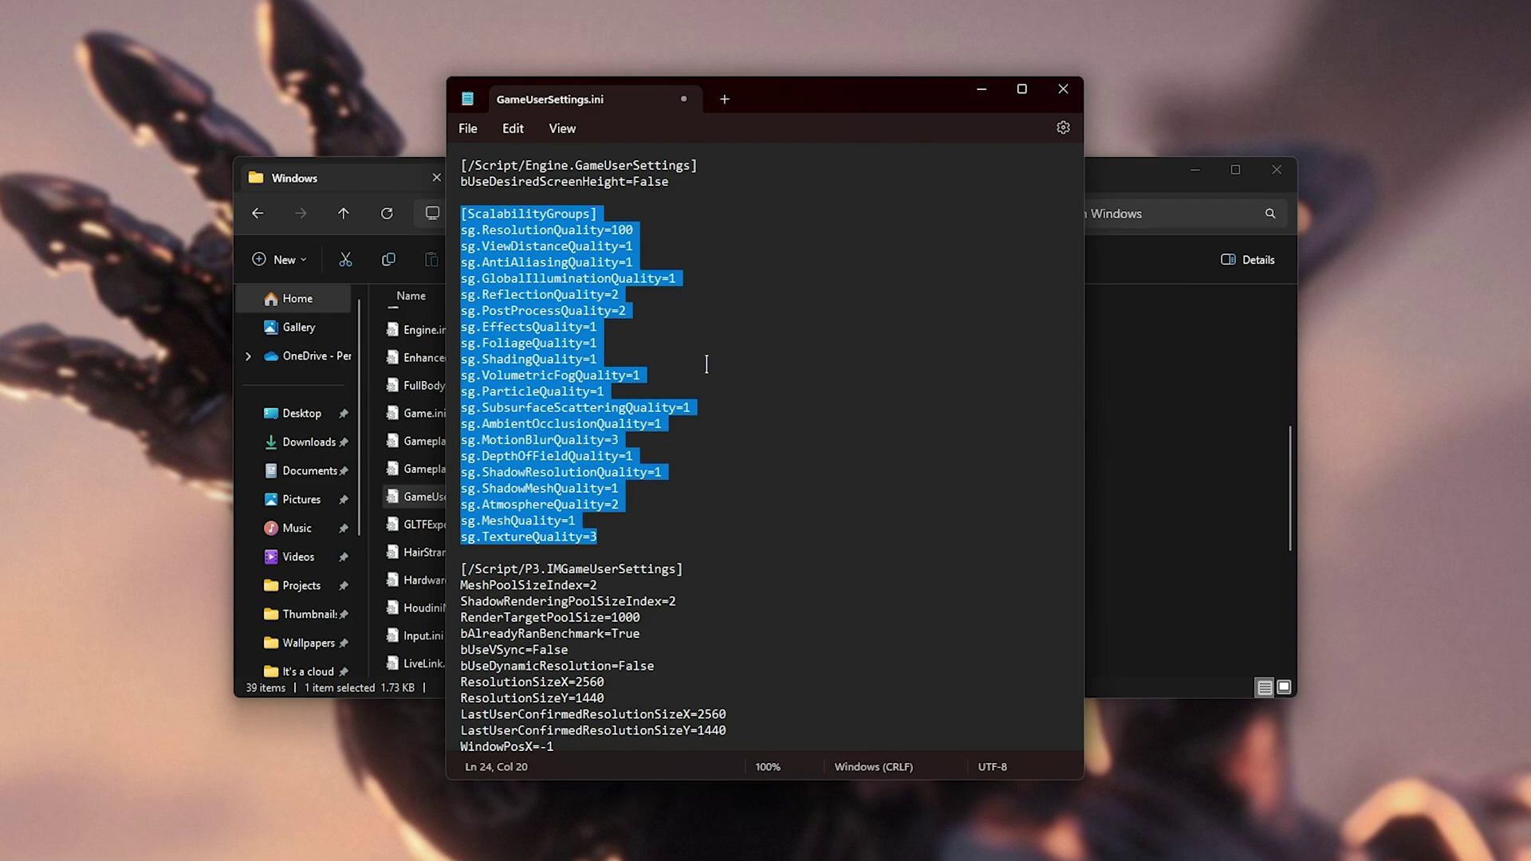
{"action": "left_click", "coordinate": [687, 447]}
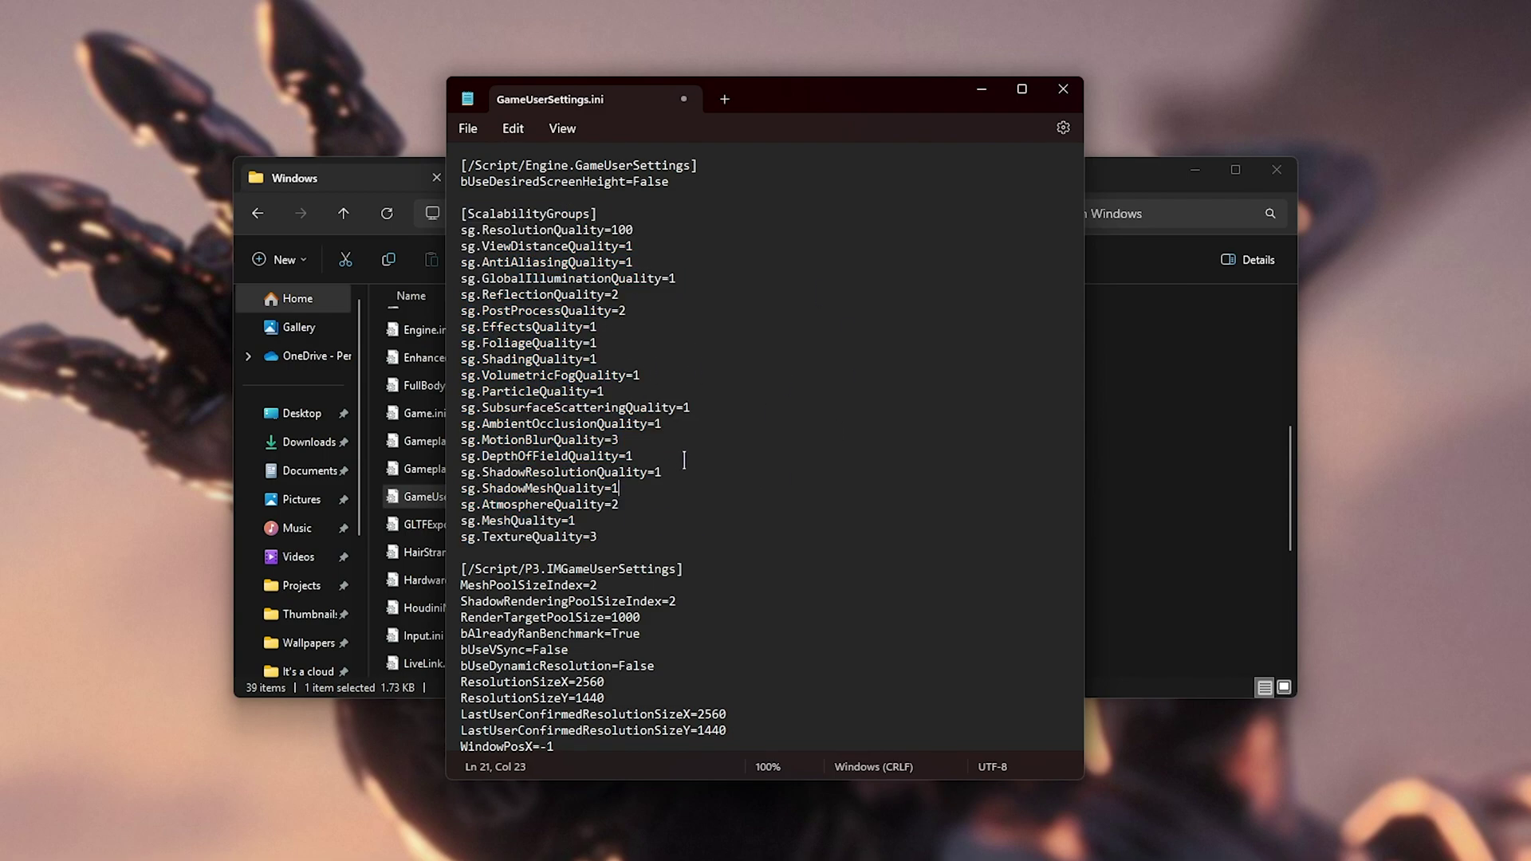
{"action": "left_click_drag", "start_coordinate": [620, 214], "coordinate": [446, 169]}
{"action": "left_click", "coordinate": [692, 533]}
{"action": "left_click", "coordinate": [693, 307]}
{"action": "left_click_drag", "start_coordinate": [636, 229], "coordinate": [638, 231]}
{"action": "left_click", "coordinate": [638, 245]}
{"action": "left_click_drag", "start_coordinate": [603, 537], "coordinate": [444, 211]}
{"action": "left_click", "coordinate": [684, 479]}
{"action": "left_click", "coordinate": [678, 526]}
Lower Texture, Atmosphere, MotionBlur and PostProcess qualities to 1, set ResolutionQuality 50, and save
{"action": "left_click", "coordinate": [681, 535]}
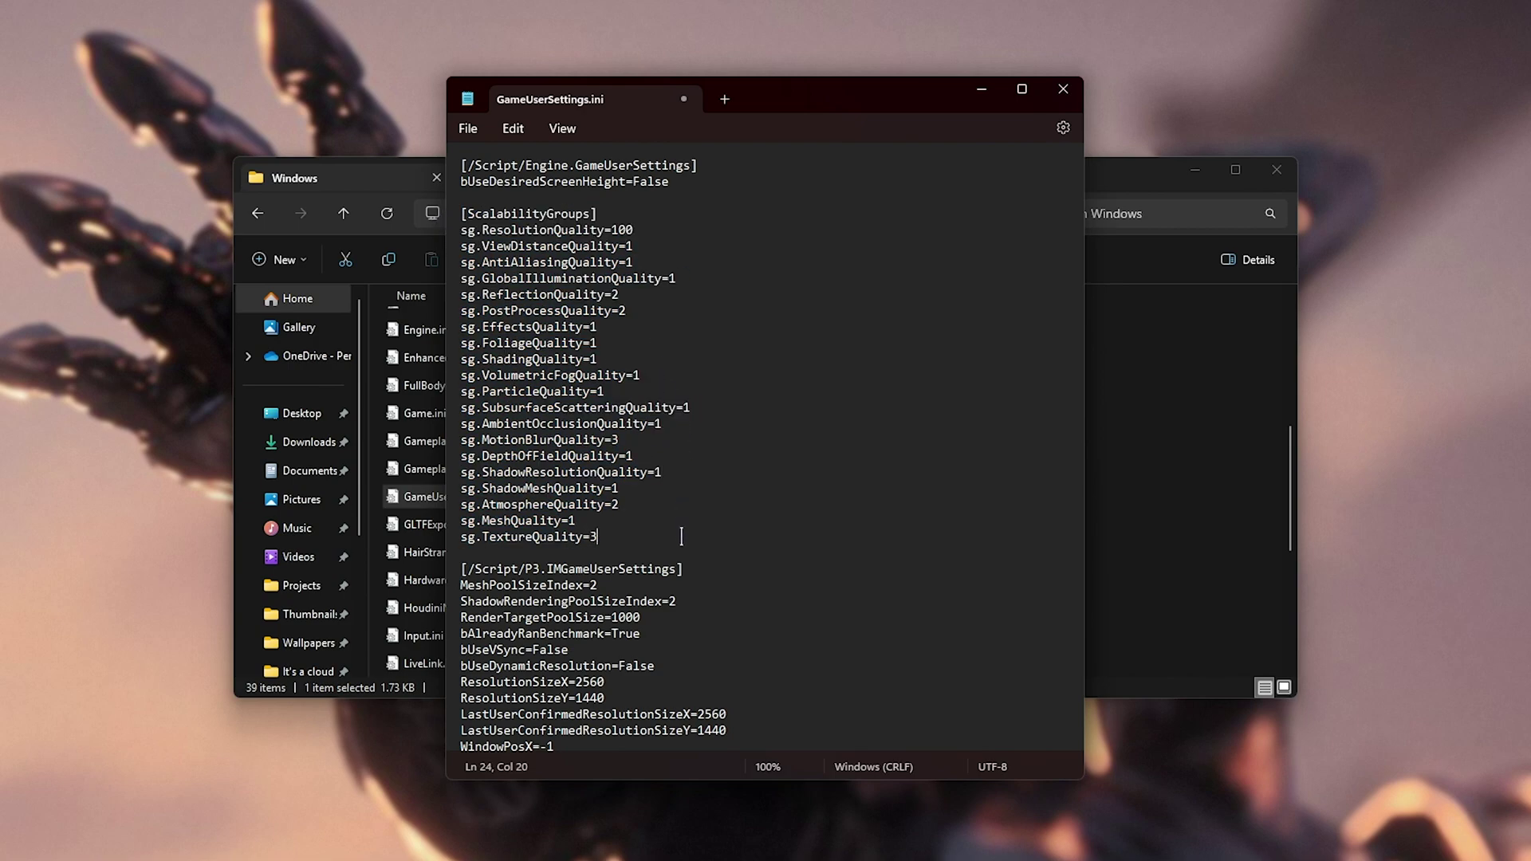
{"action": "key", "text": "BackSpace"}
{"action": "type", "text": "1"}
{"action": "left_click", "coordinate": [624, 505]}
{"action": "key", "text": "BackSpace"}
{"action": "type", "text": "1"}
{"action": "left_click", "coordinate": [641, 439]}
{"action": "key", "text": "BackSpace"}
{"action": "type", "text": "1"}
{"action": "left_click", "coordinate": [646, 311]}
{"action": "key", "text": "BackSpace"}
{"action": "type", "text": "1"}
{"action": "left_click", "coordinate": [648, 295]}
{"action": "key", "text": "BackSpace"}
{"action": "type", "text": "1"}
{"action": "key", "text": "BackSpace"}
{"action": "key", "text": "BackSpace"}
{"action": "key", "text": "BackSpace"}
{"action": "type", "text": "50"}
{"action": "key", "text": "ctrl+s"}
{"action": "left_click_drag", "start_coordinate": [612, 537], "coordinate": [456, 209]}
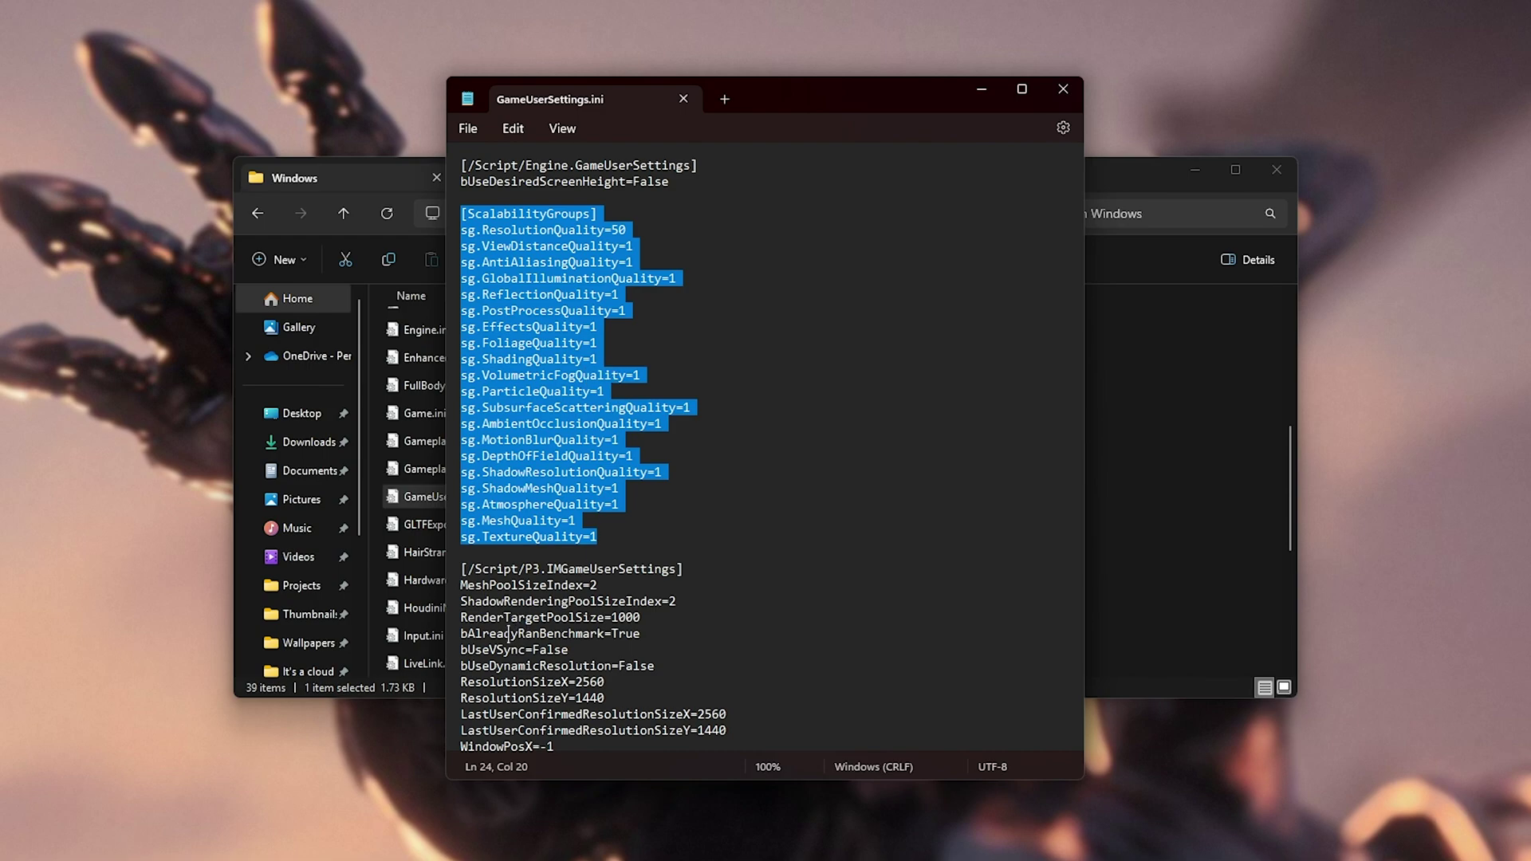
Change ResolutionSizeX/Y from 2560x1440 to 1920x1080
{"action": "double_click", "coordinate": [550, 650]}
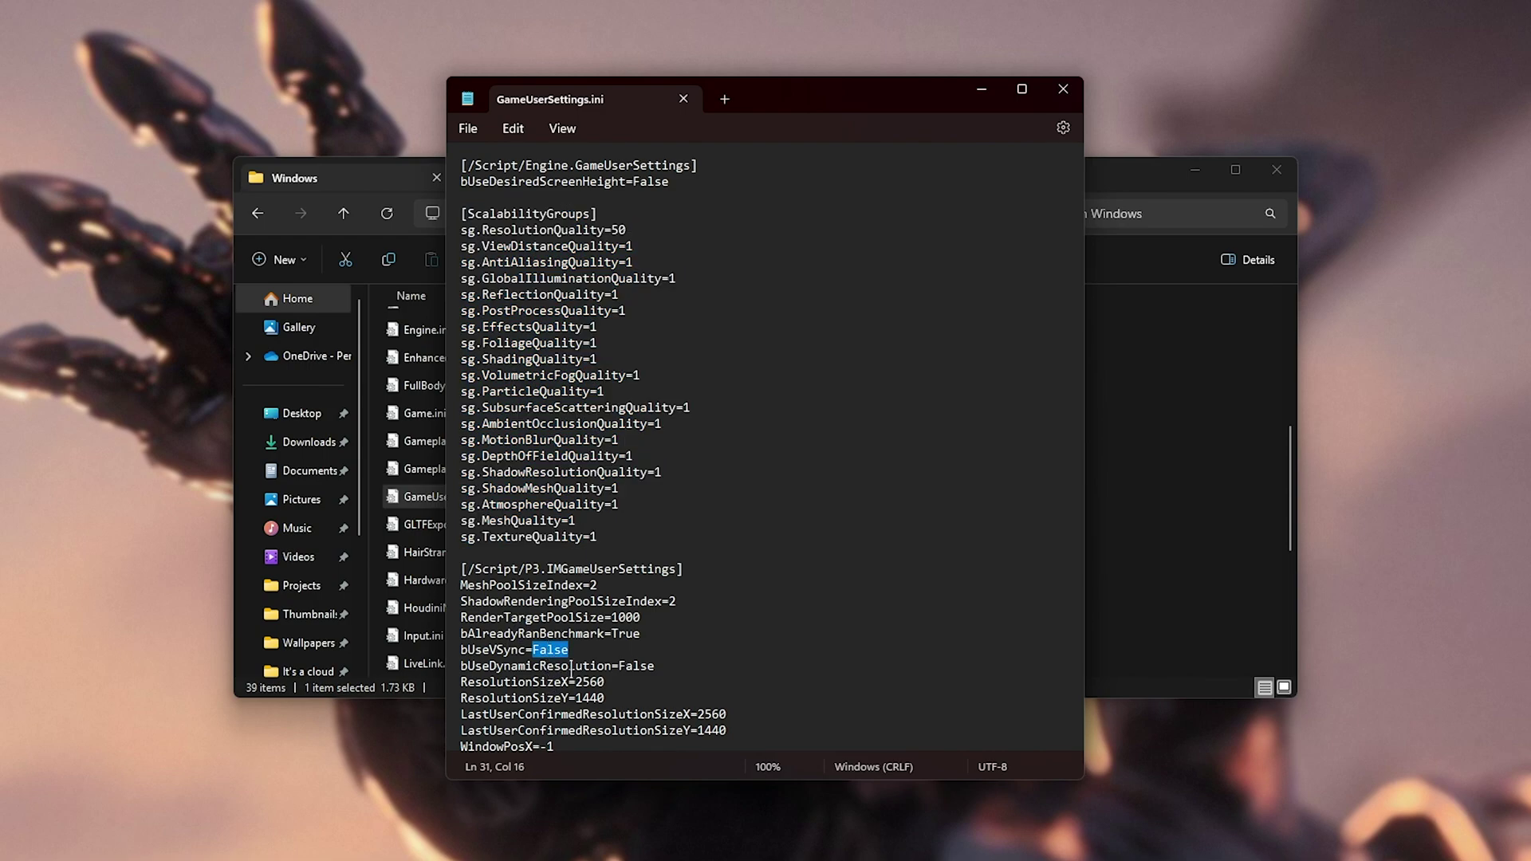
{"action": "double_click", "coordinate": [590, 682]}
{"action": "double_click", "coordinate": [595, 699]}
{"action": "double_click", "coordinate": [590, 682]}
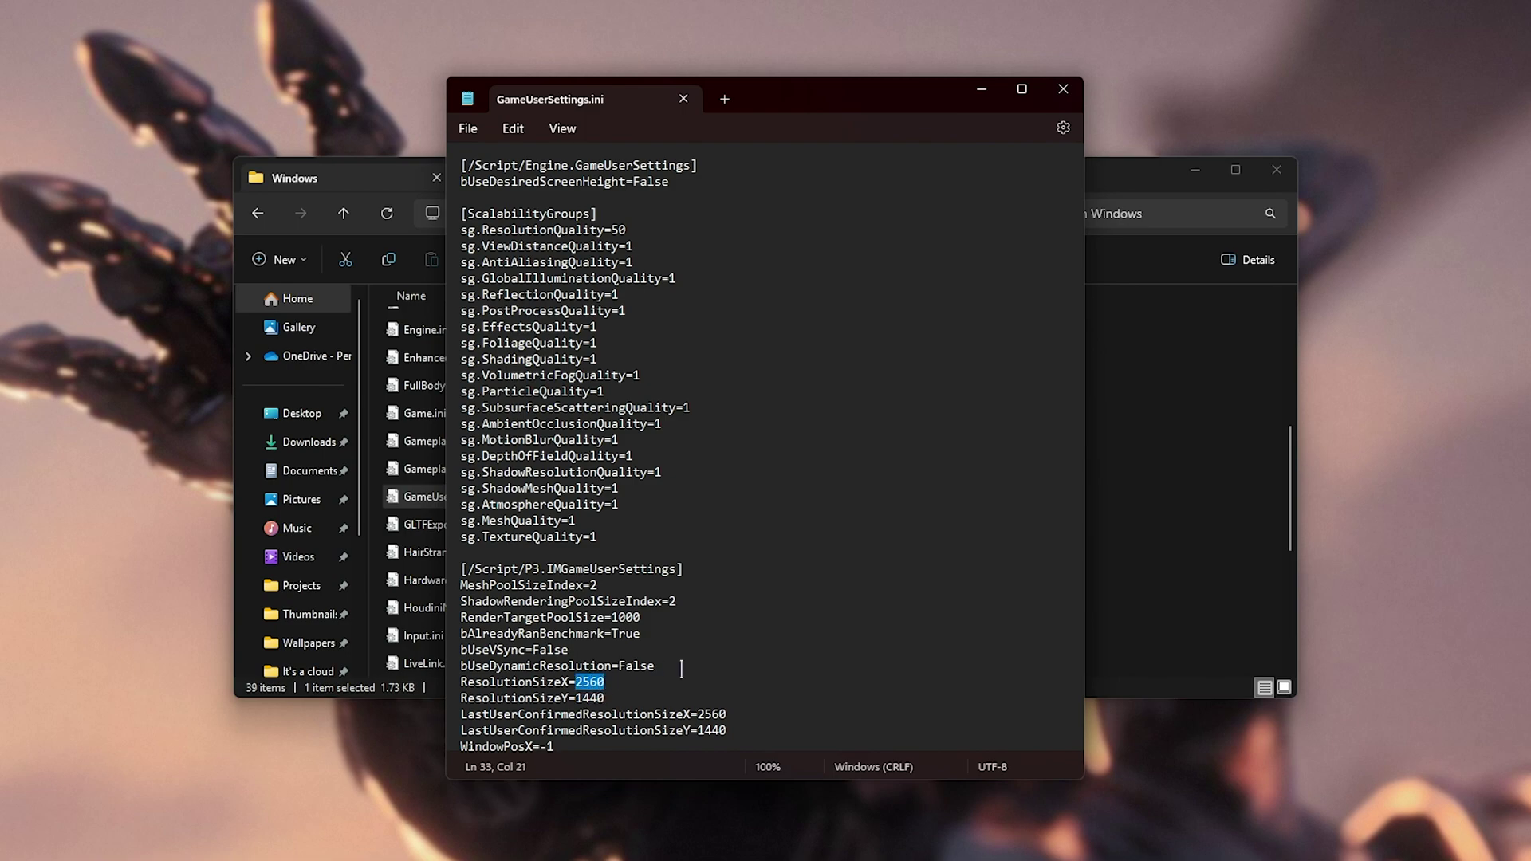
{"action": "type", "text": "1920"}
{"action": "double_click", "coordinate": [596, 698]}
{"action": "type", "text": "180"}
{"action": "key", "text": "BackSpace"}
{"action": "key", "text": "BackSpace"}
{"action": "type", "text": "080"}
Try a 1280x720 resolution, then undo the edit
{"action": "double_click", "coordinate": [590, 682]}
{"action": "type", "text": "1280"}
{"action": "double_click", "coordinate": [594, 698]}
{"action": "type", "text": "720"}
{"action": "key", "text": "ctrl+z"}
{"action": "key", "text": "ctrl+z"}
{"action": "key", "text": "ctrl+z"}
{"action": "key", "text": "ctrl+z"}
{"action": "key", "text": "ctrl+z"}
{"action": "key", "text": "ctrl+z"}
{"action": "key", "text": "ctrl+z"}
{"action": "key", "text": "ctrl+z"}
{"action": "key", "text": "ctrl+z"}
{"action": "key", "text": "ctrl+z"}
{"action": "key", "text": "ctrl+z"}
Scroll through the rest of the file and close Notepad
{"action": "scroll", "coordinate": [737, 570], "scroll_direction": "down", "scroll_amount": 5}
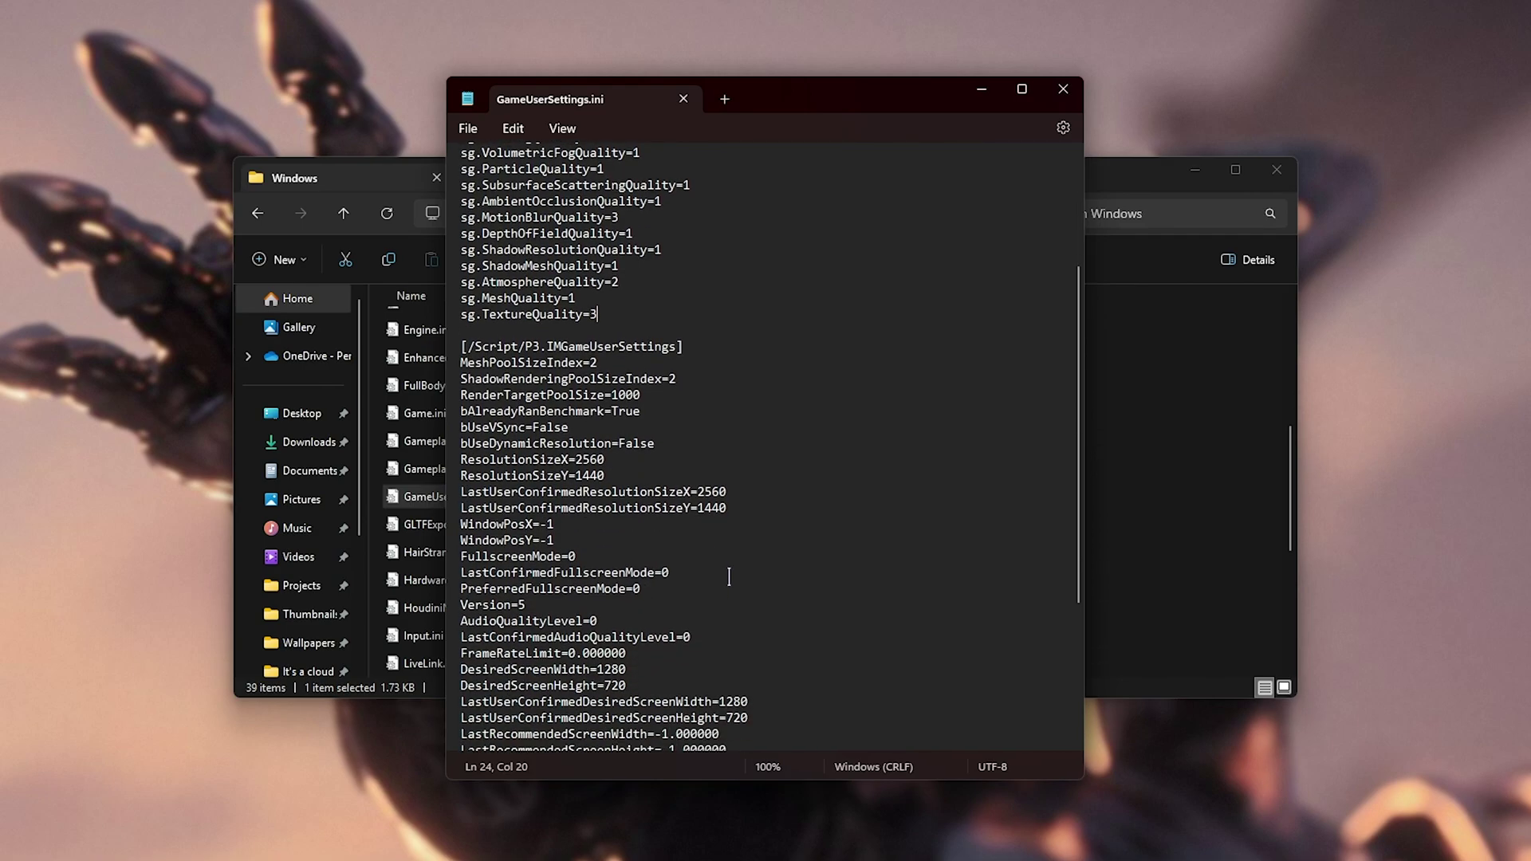
{"action": "scroll", "coordinate": [728, 577], "scroll_direction": "down", "scroll_amount": 5}
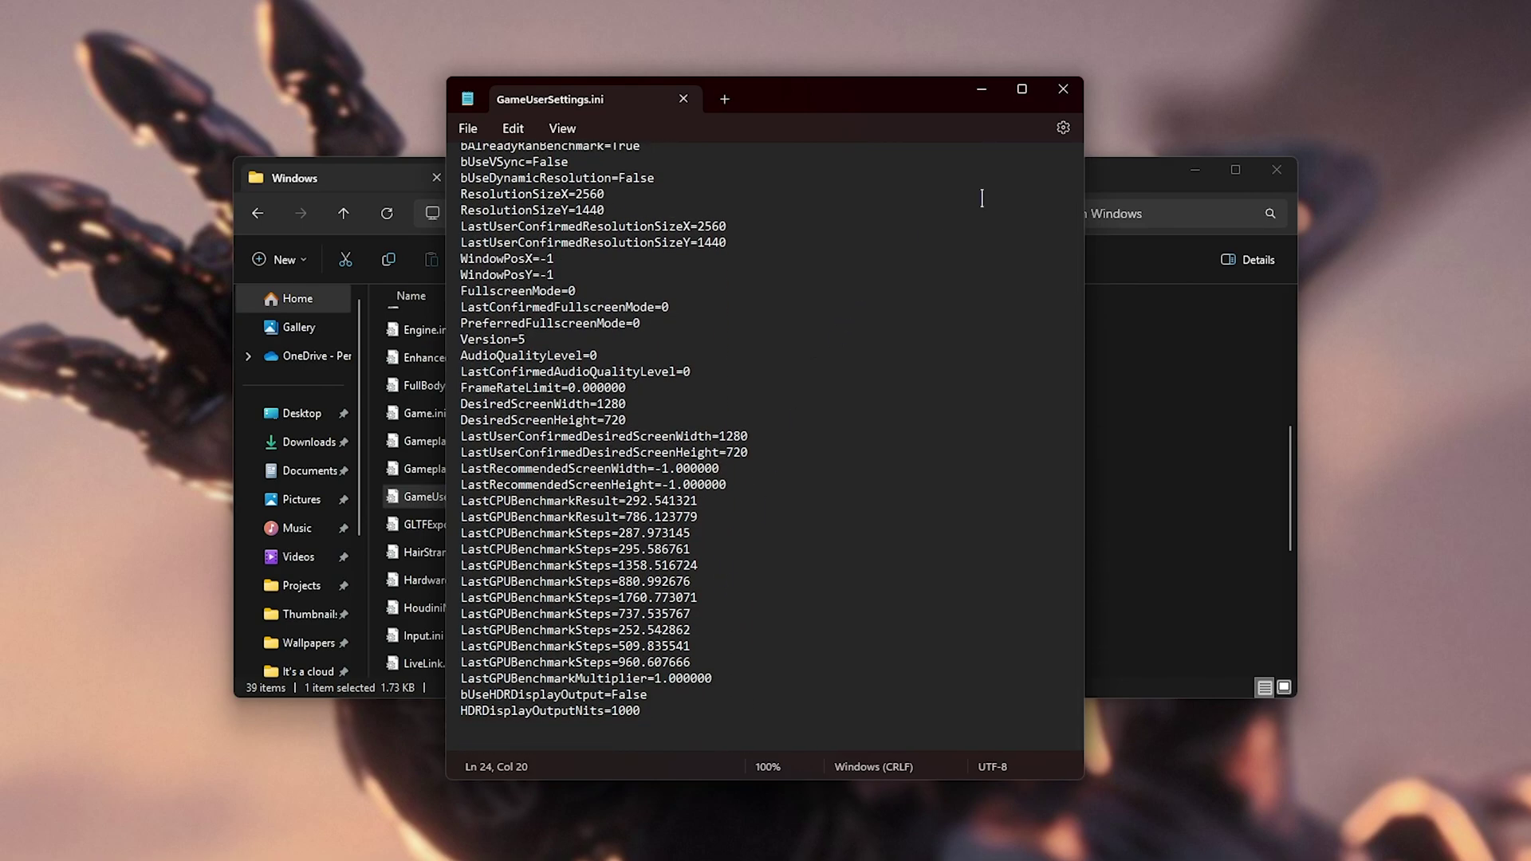
{"action": "left_click", "coordinate": [1064, 91]}
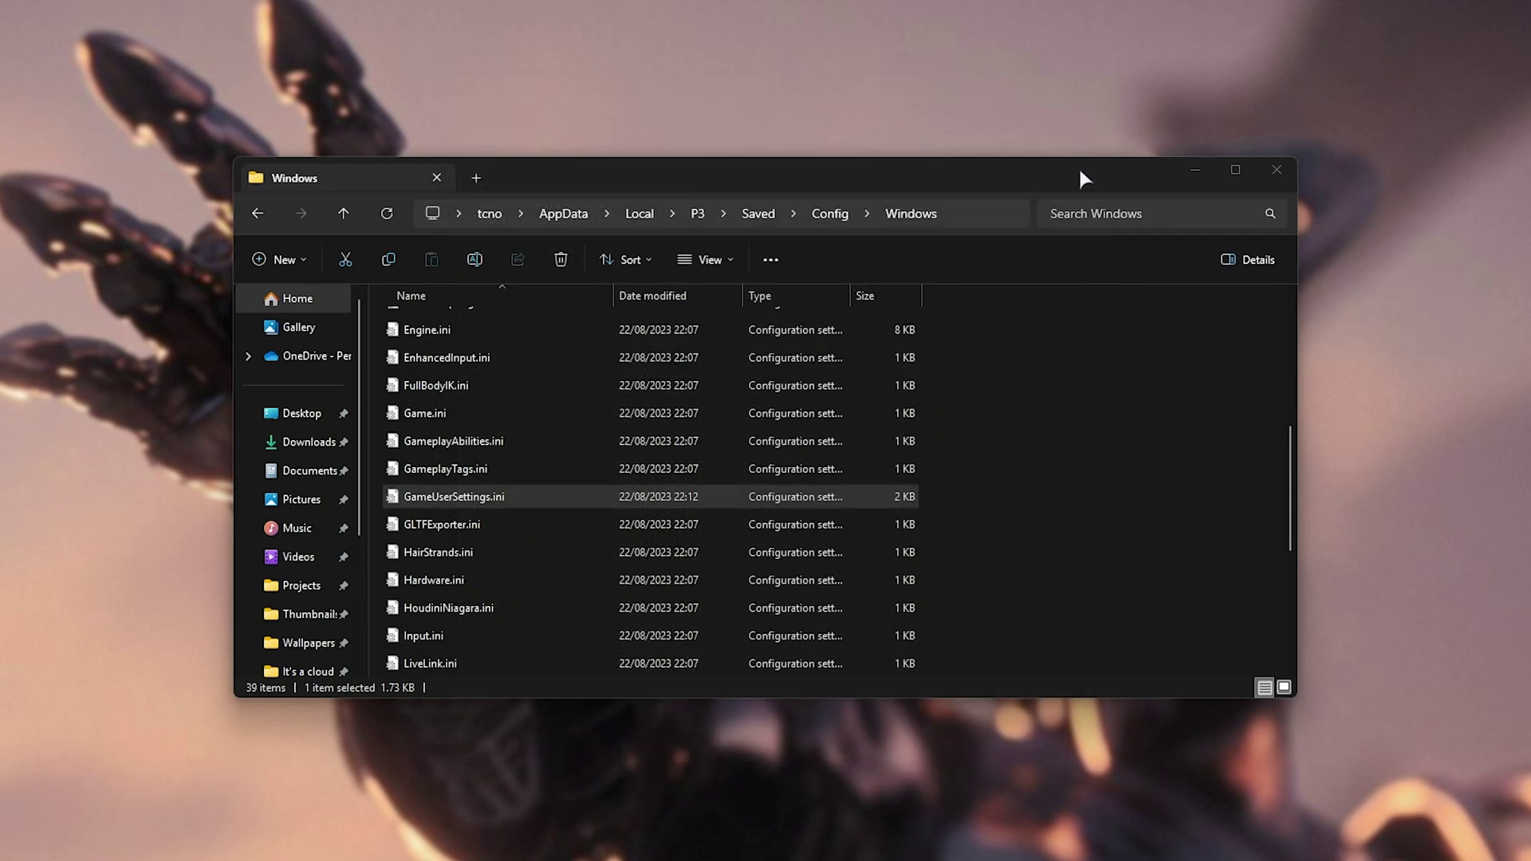
Bring the File Explorer config folder window to the front
{"action": "left_click", "coordinate": [1148, 167]}
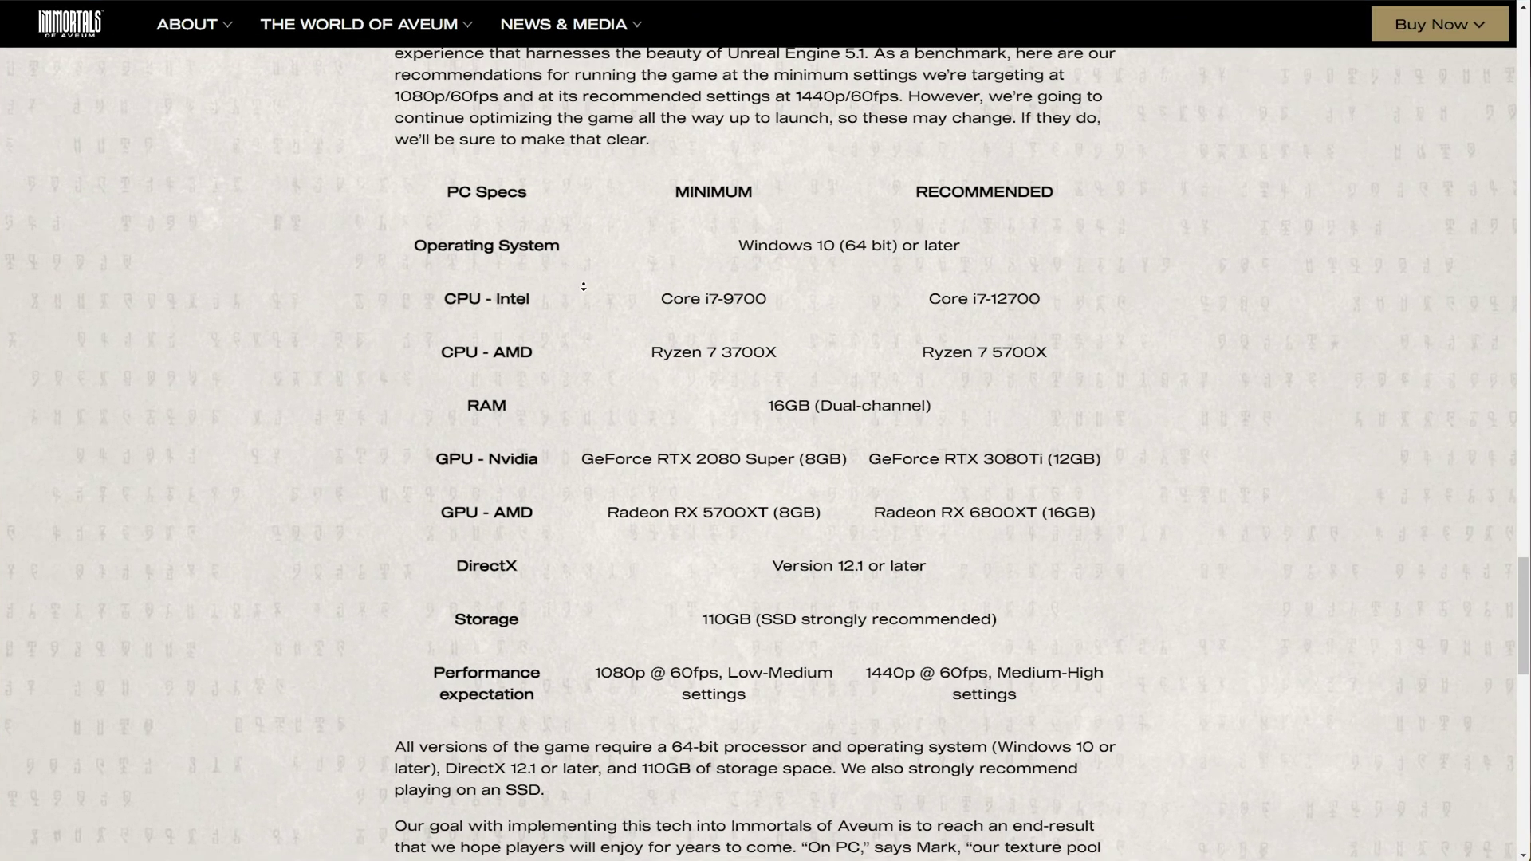
{"action": "scroll", "coordinate": [583, 286], "scroll_direction": "down", "scroll_amount": 2}
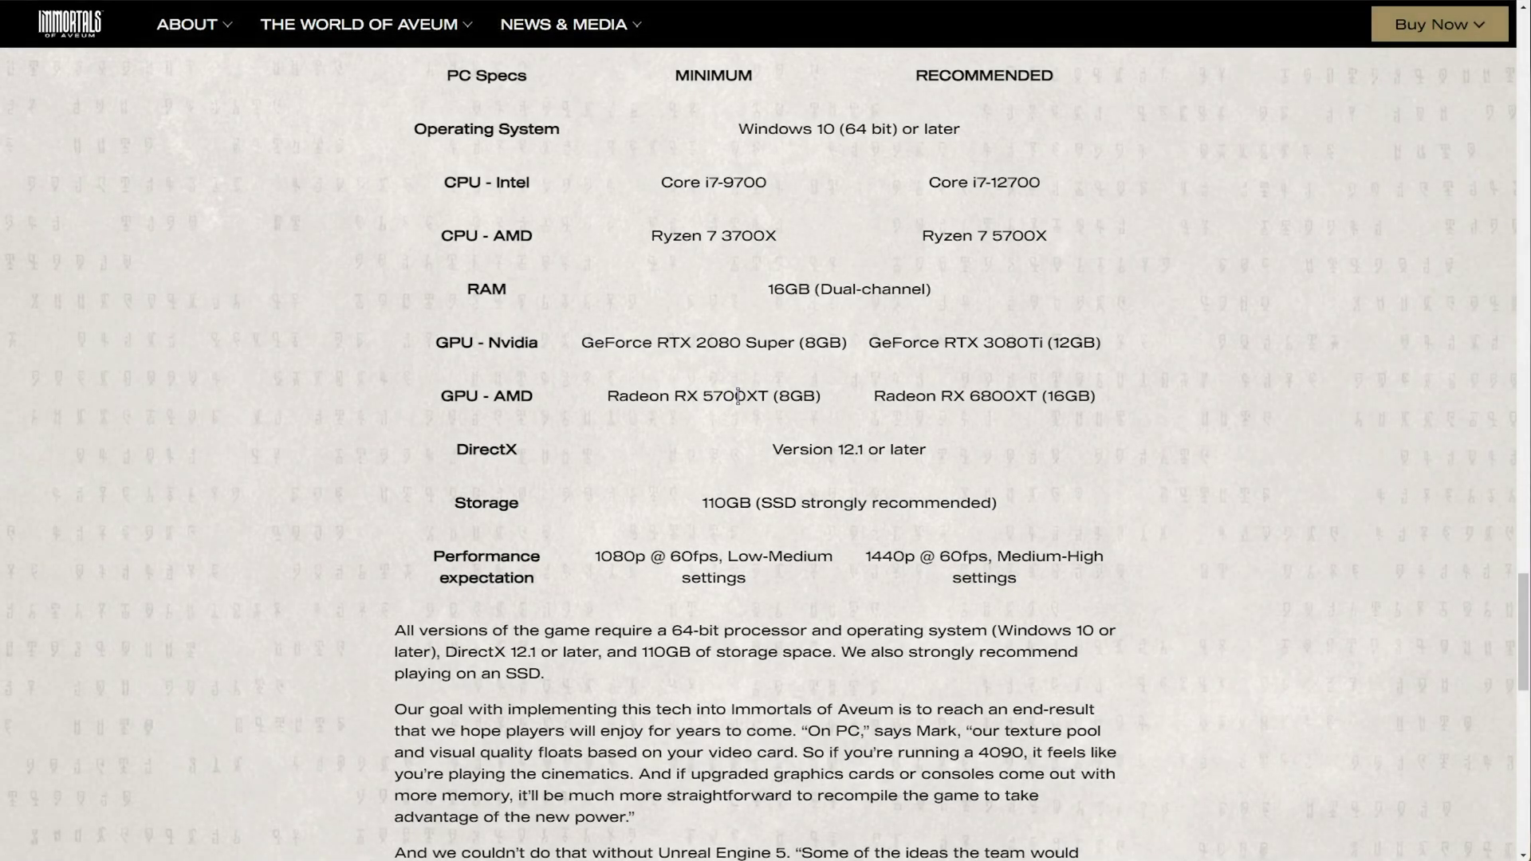
{"action": "left_click_drag", "start_coordinate": [582, 343], "coordinate": [843, 396]}
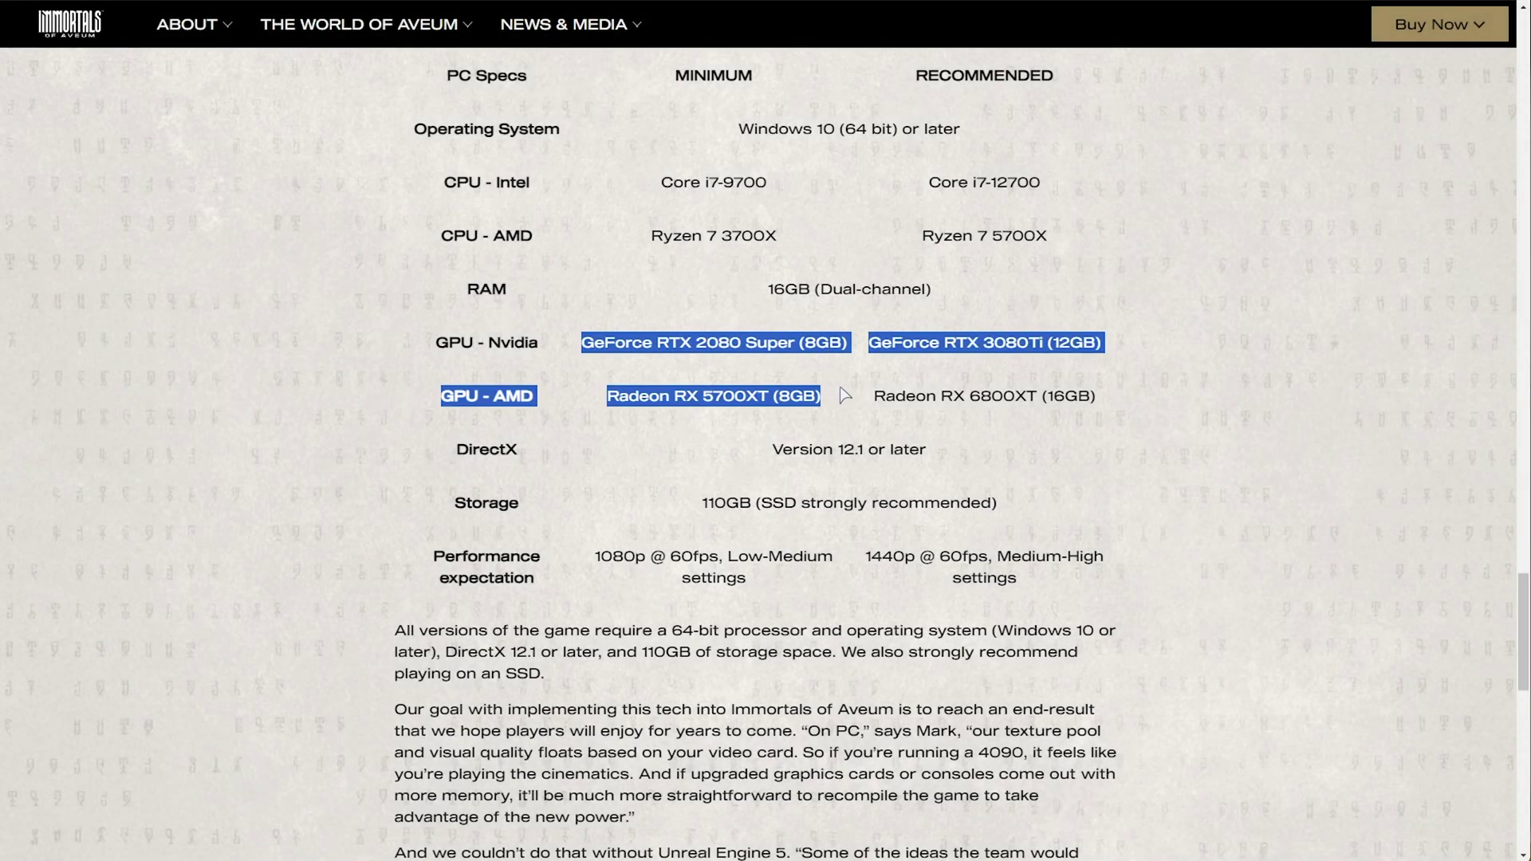